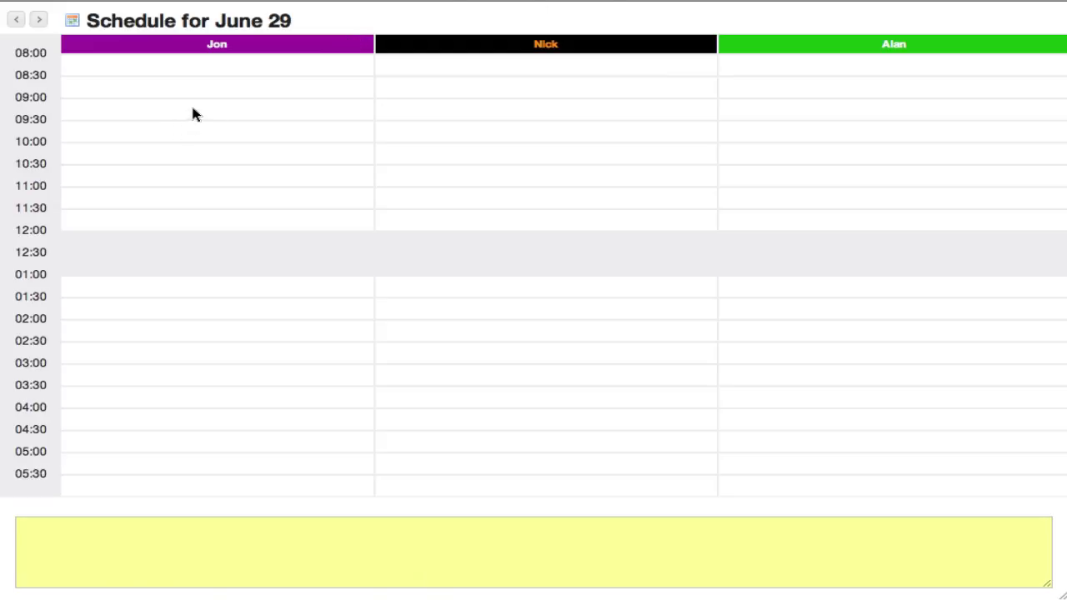
Step: Book an 8:00 first-column job with the client's last name, Chevy Malibu, described 'not sure yet'
left_click(228, 75)
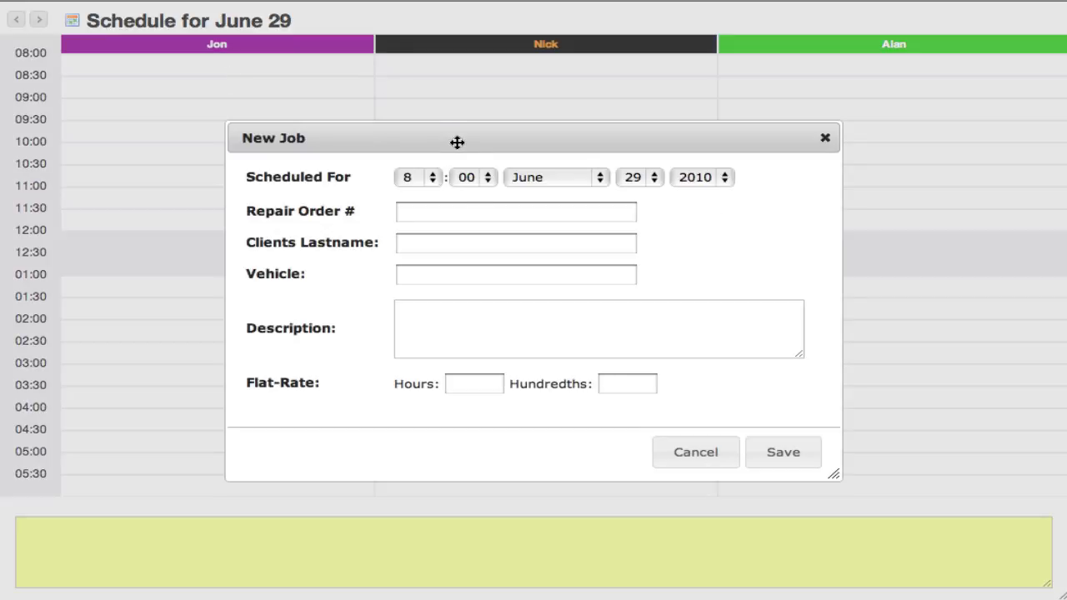
left_click(472, 220)
key("Tab")
type("H")
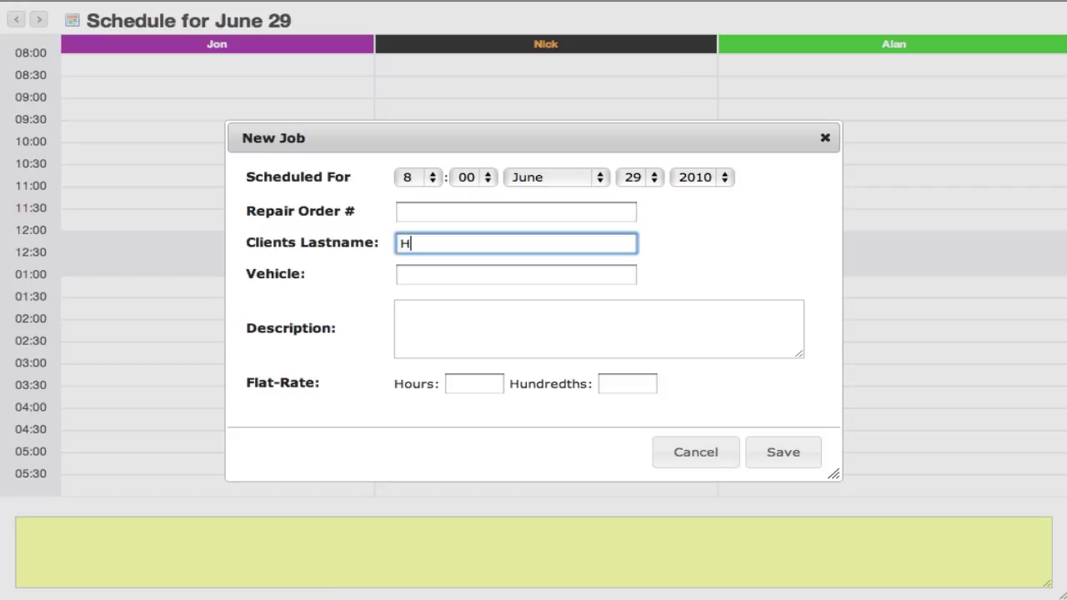
type("oyt")
key("Tab")
type("C")
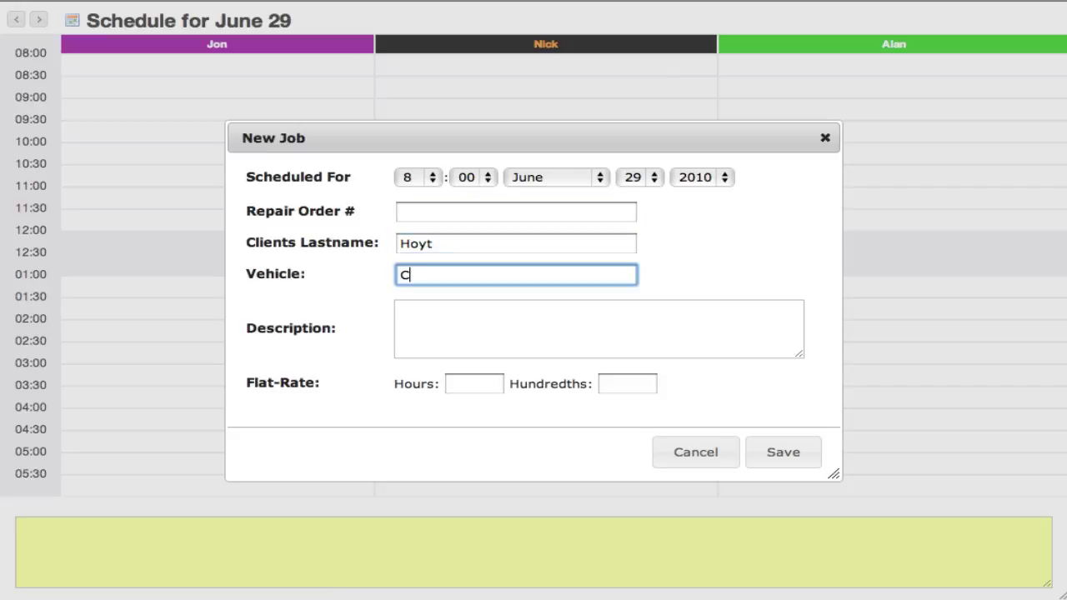
type("hevy Malib")
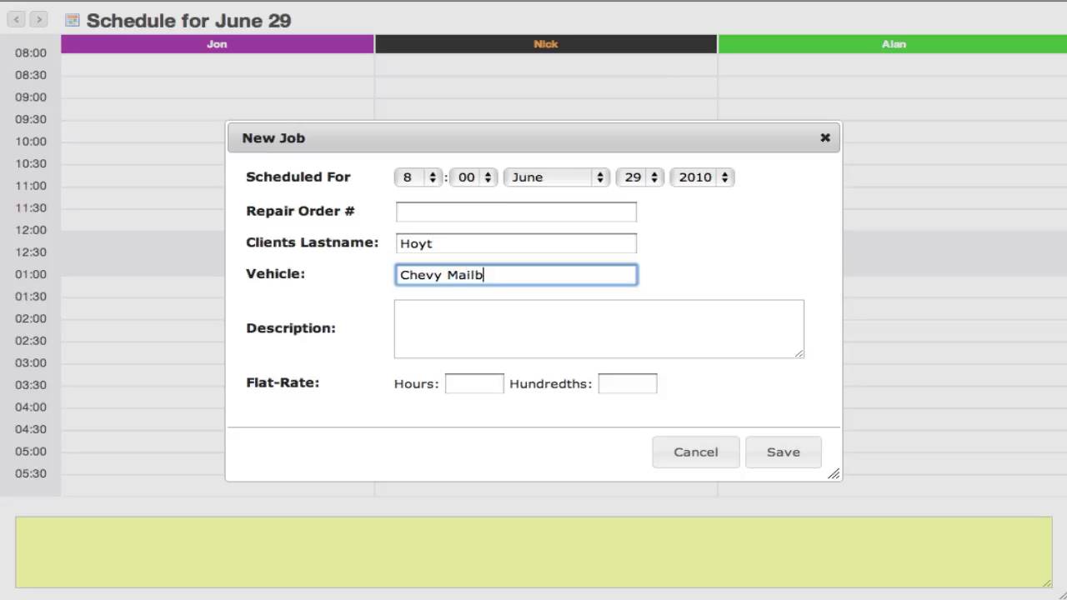
key("BackSpace")
key("BackSpace")
key("BackSpace")
type("libu")
key("Tab")
type("not sure yet")
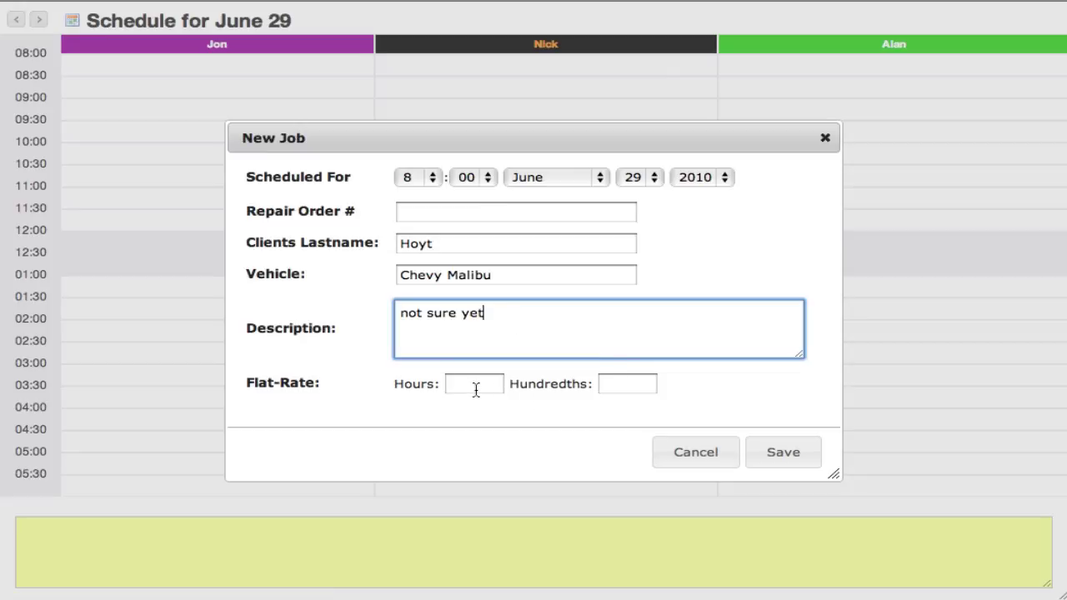
left_click(787, 457)
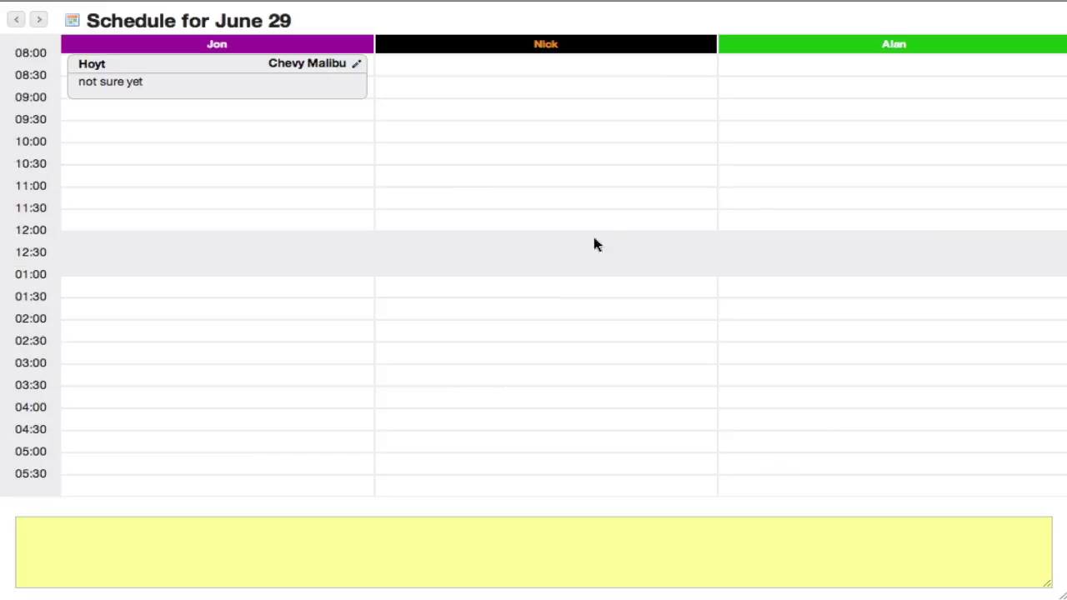
Step: Start a 9:00 middle-column job with the client's last name, Toyota Celica, 'Replace the muffler'
left_click(512, 114)
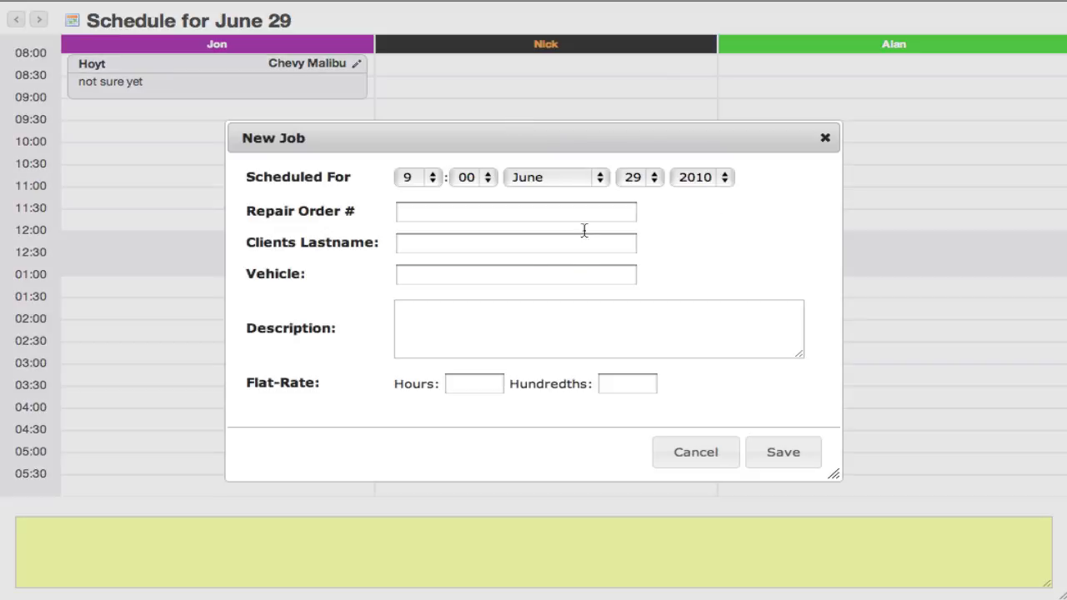
left_click(492, 213)
key("Tab")
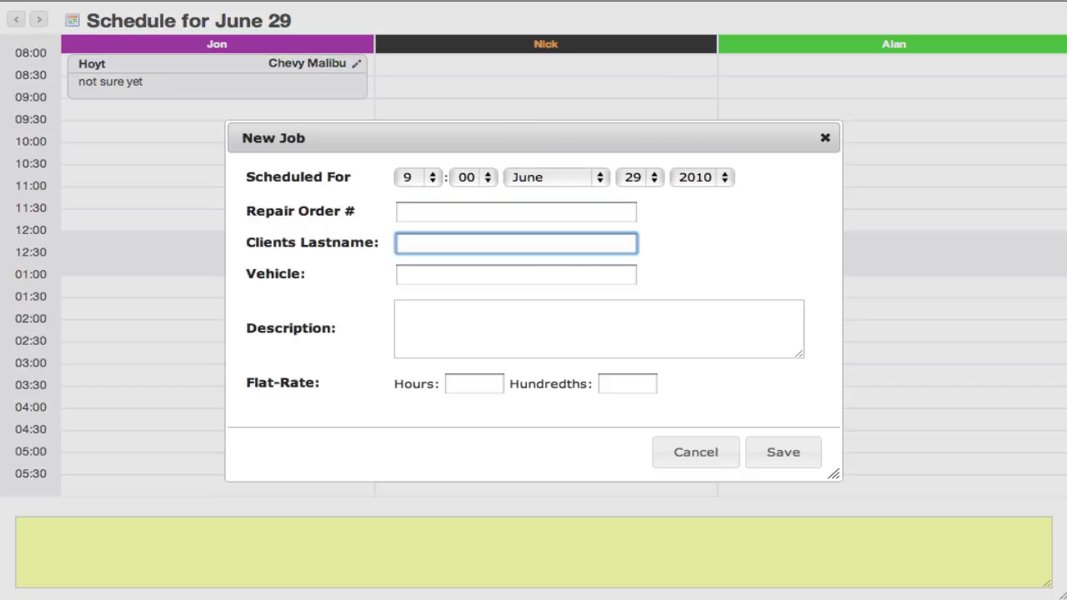
type("Burke")
key("Tab")
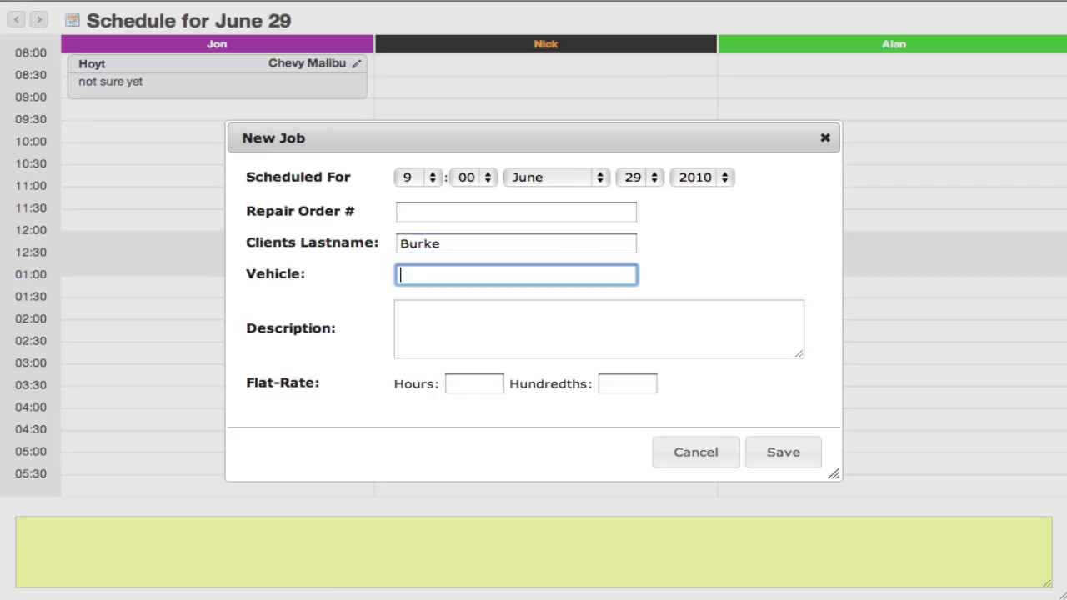
type("Toyota Celica")
key("Tab")
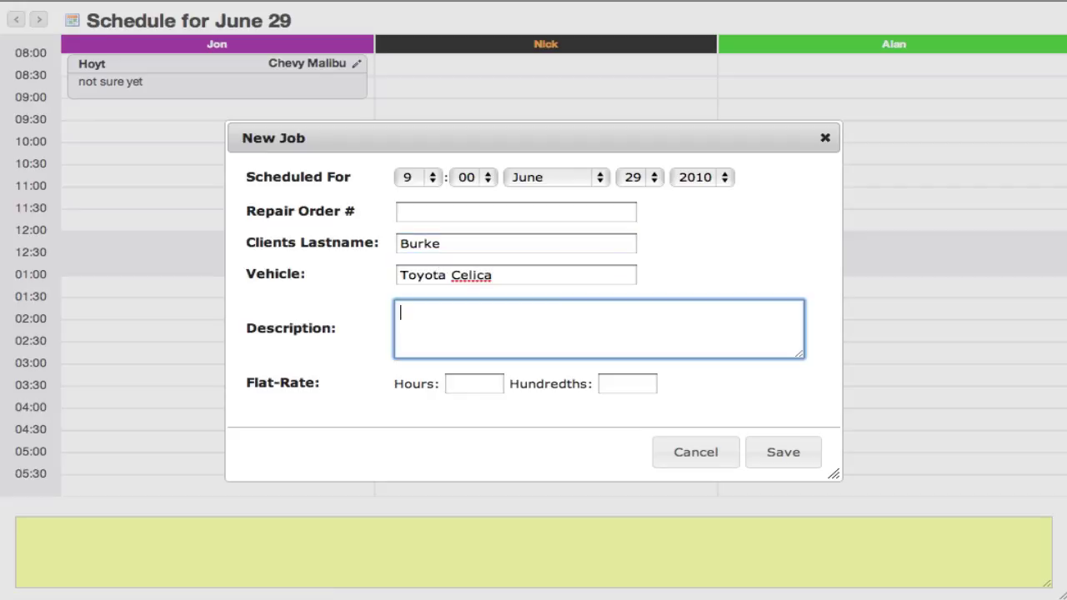
type("Replace the muffler")
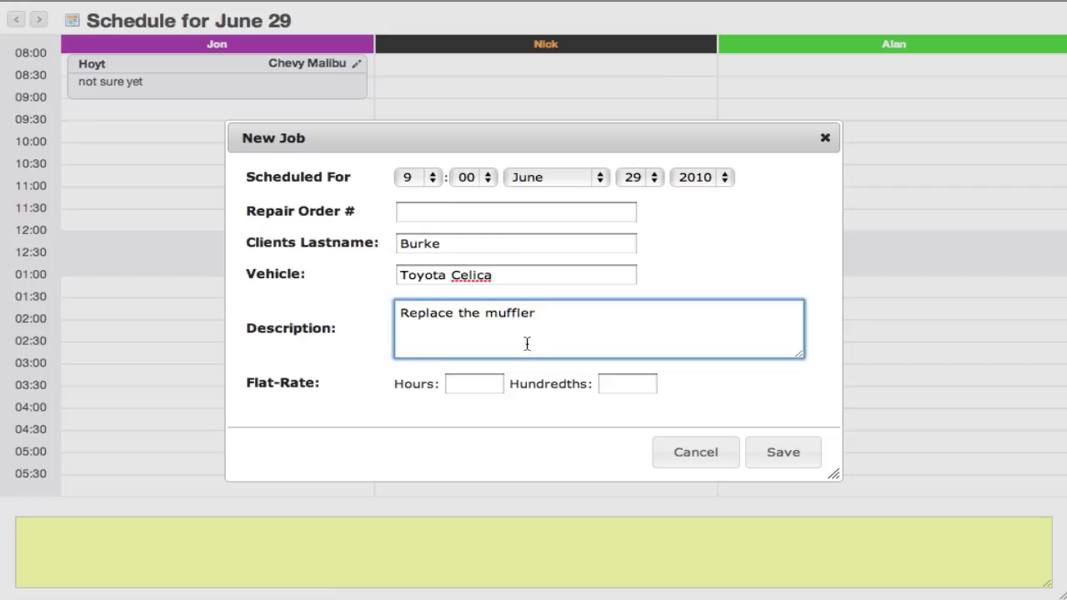
Step: Set the job's flat-rate time to 2 hours 50 hundredths and save it
left_click(483, 377)
type("3")
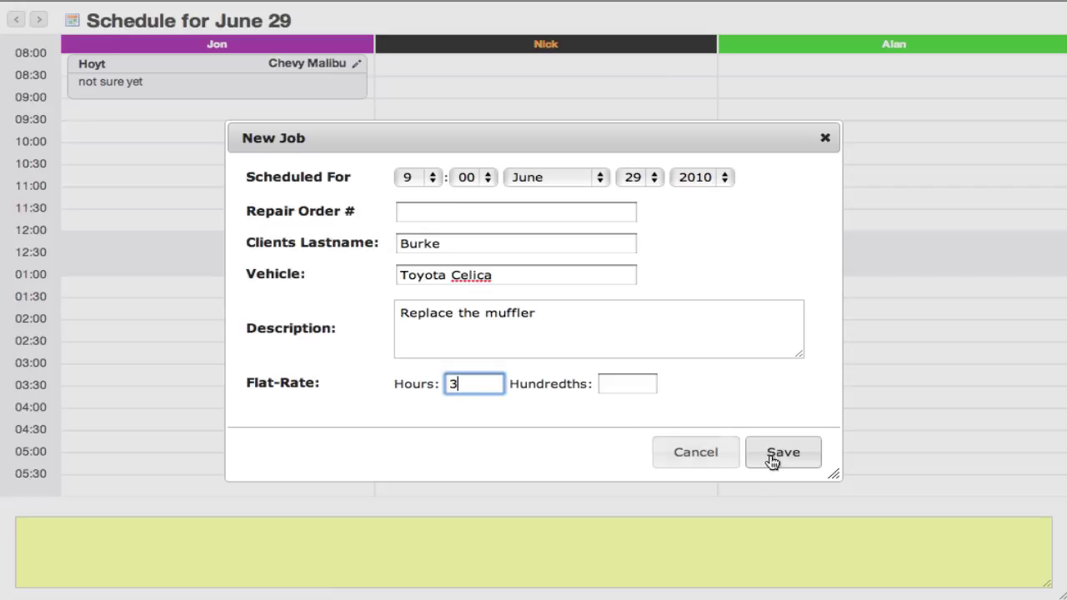
key("Tab")
key("shift+Tab")
key("BackSpace")
type("2")
key("Tab")
type("50")
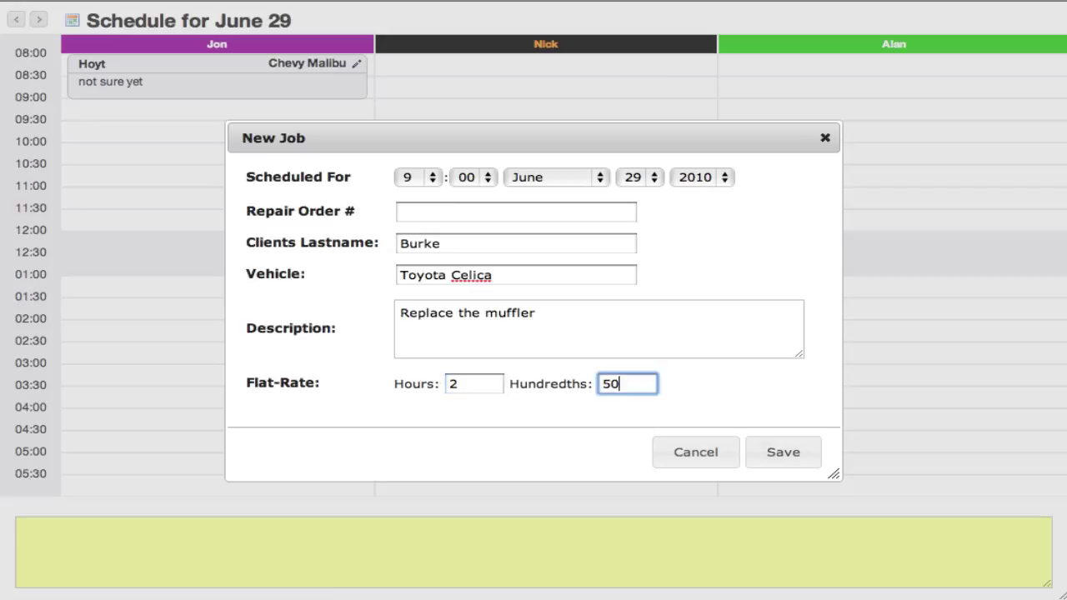
left_click(776, 453)
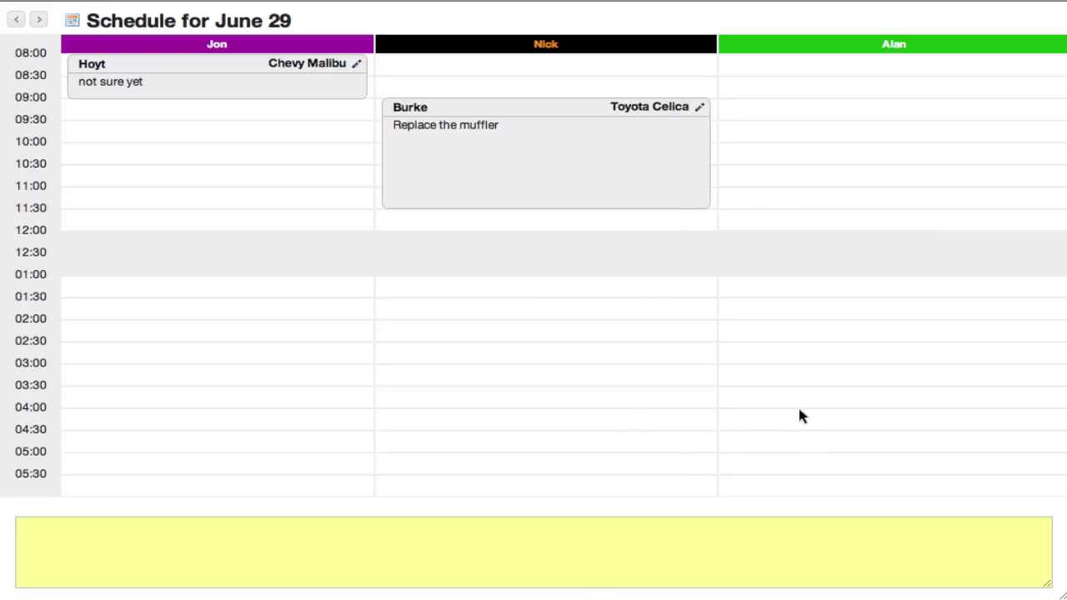
Step: Start a 4:30 third-column job with the client's last name, Ford Fiesta, described 'Tune-up'
left_click(846, 442)
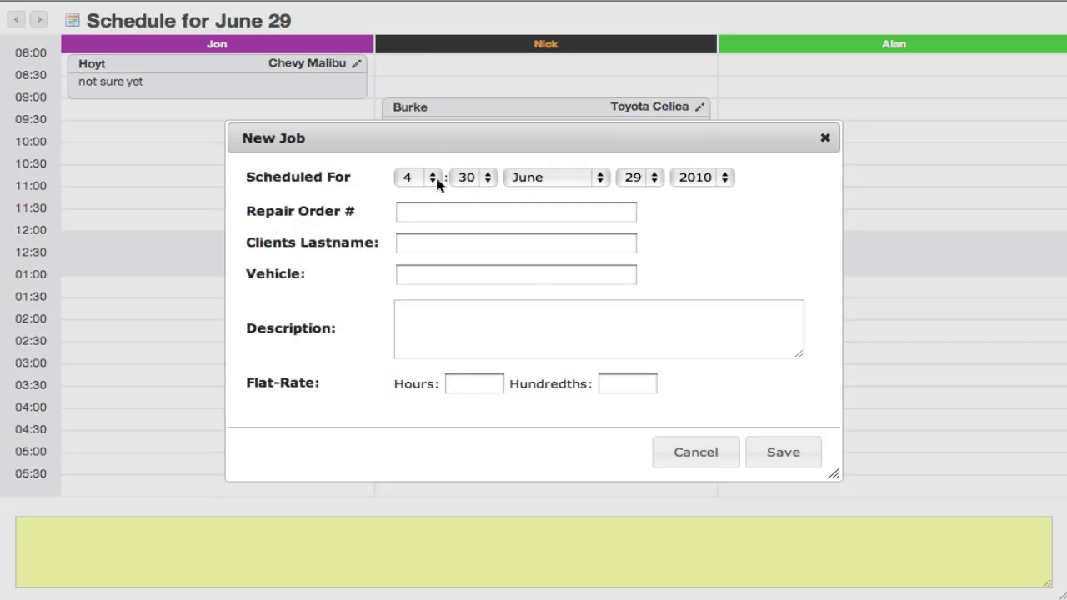
left_click(414, 243)
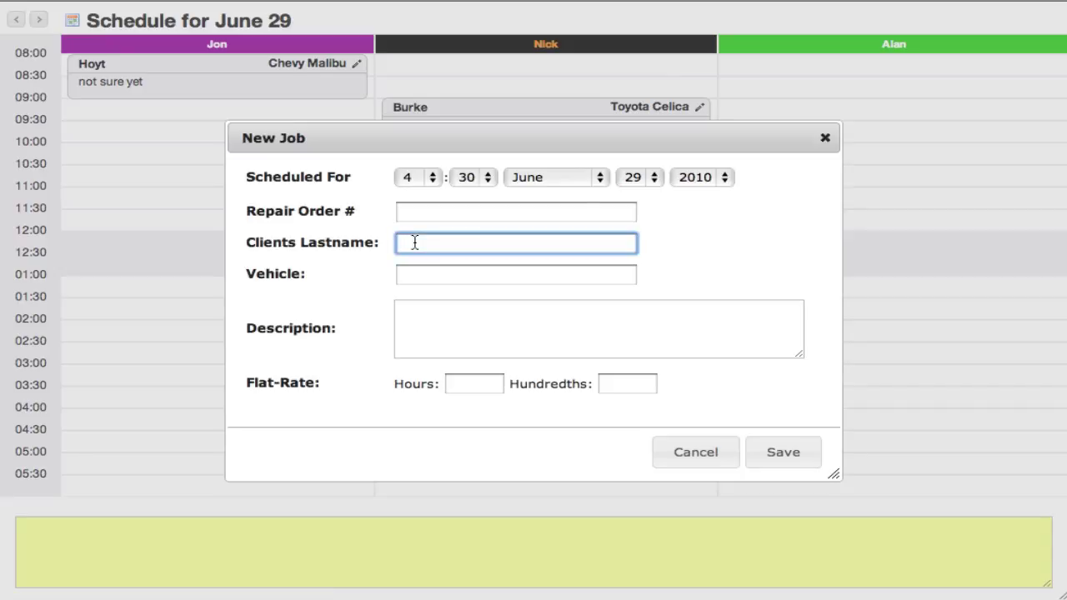
type("Sallows")
key("Tab")
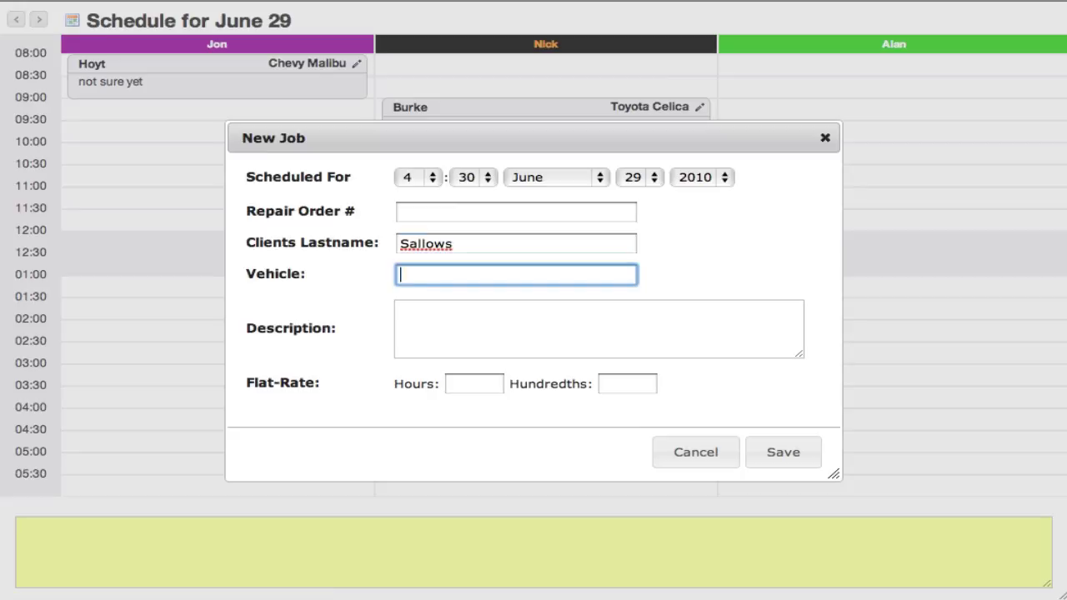
type("Ford Fiesta")
key("Tab")
type("Repla")
key("BackSpace")
key("BackSpace")
key("BackSpace")
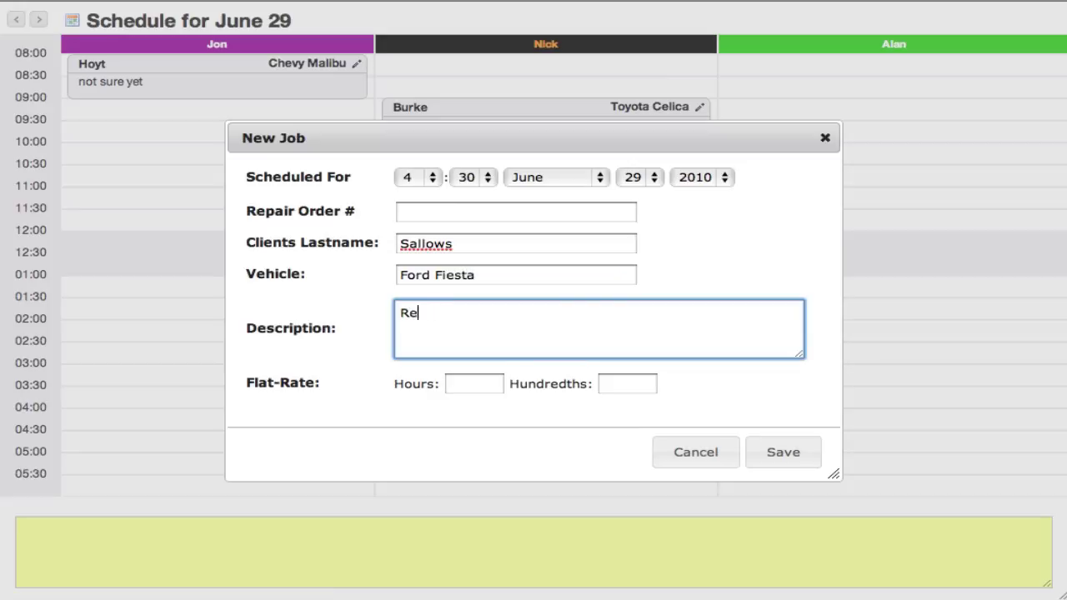
key("BackSpace")
key("BackSpace")
type("Tune")
key("BackSpace")
type("-up")
Step: Set the tune-up to 3 flat-rate hours and save the job
left_click(474, 383)
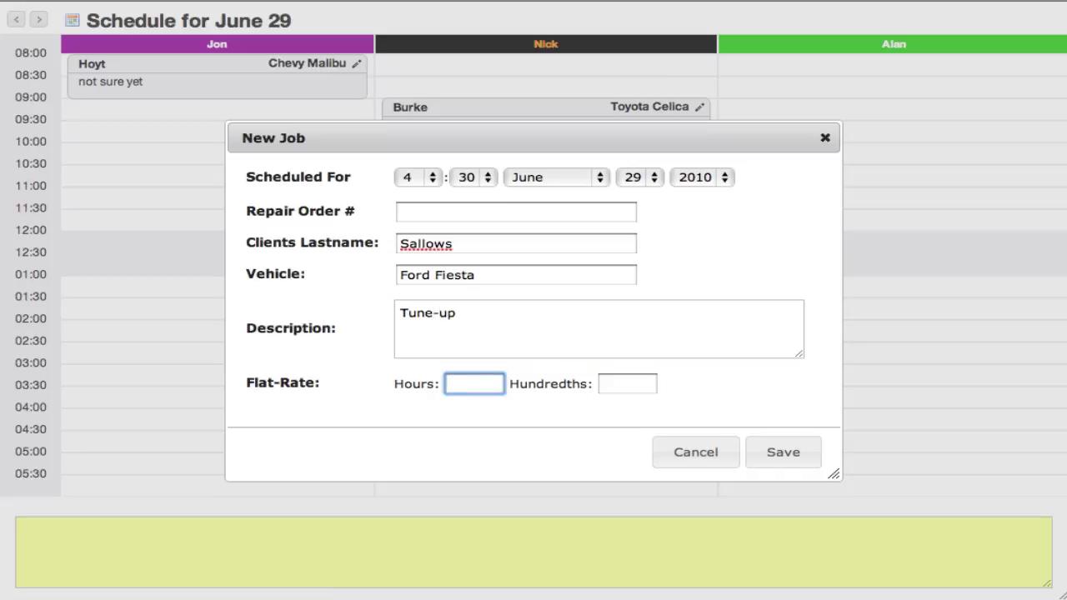
type("2")
key("BackSpace")
type("3")
left_click(783, 452)
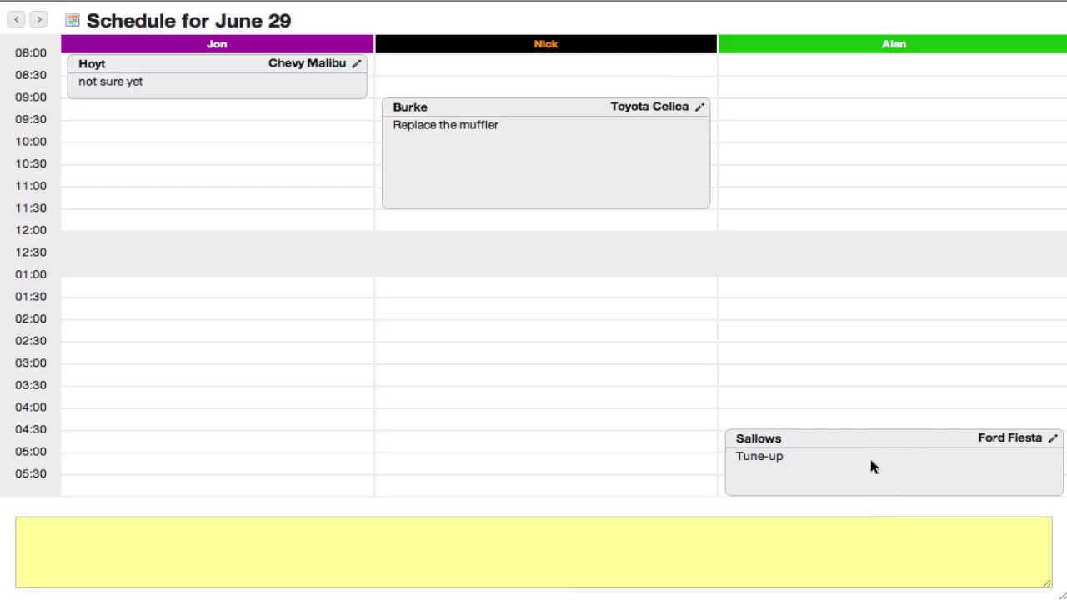
left_click(40, 21)
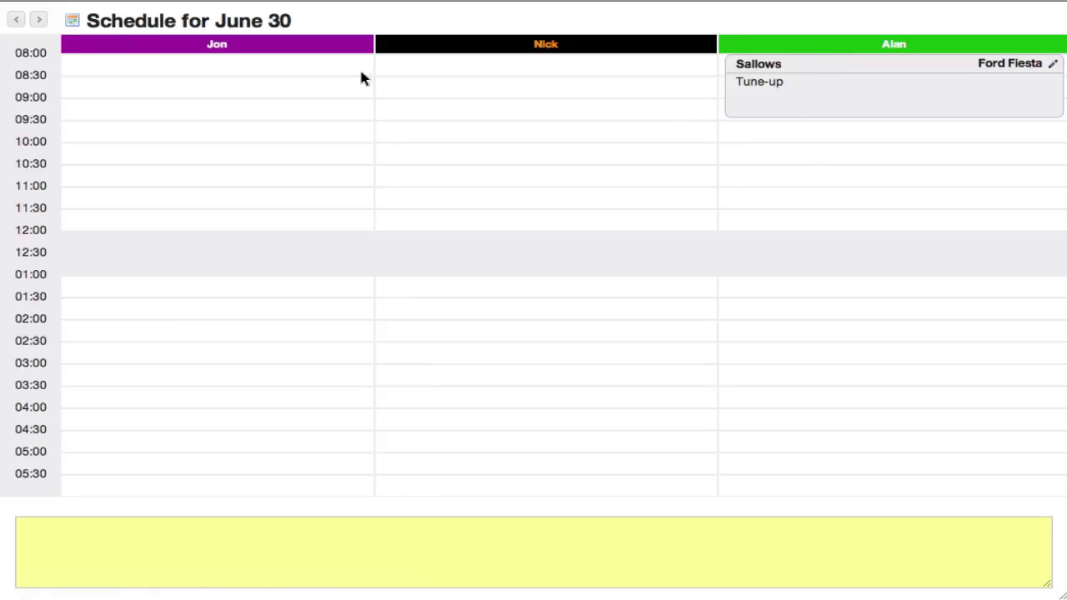
left_click(15, 19)
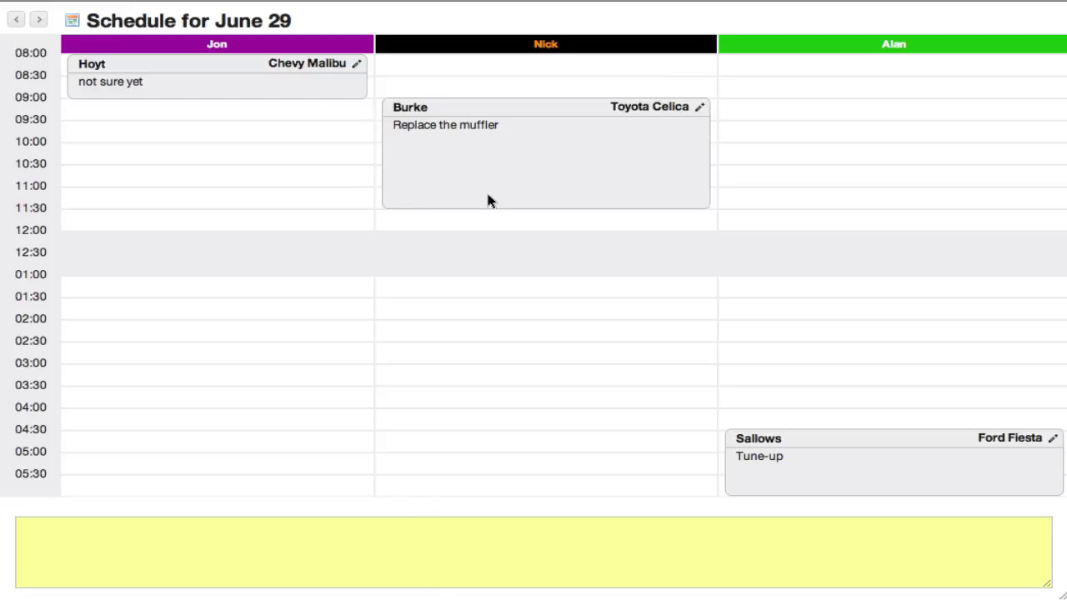
Step: Start an 11:30 first-column job with the client's last name and vehicle Dodge Ram
left_click(219, 219)
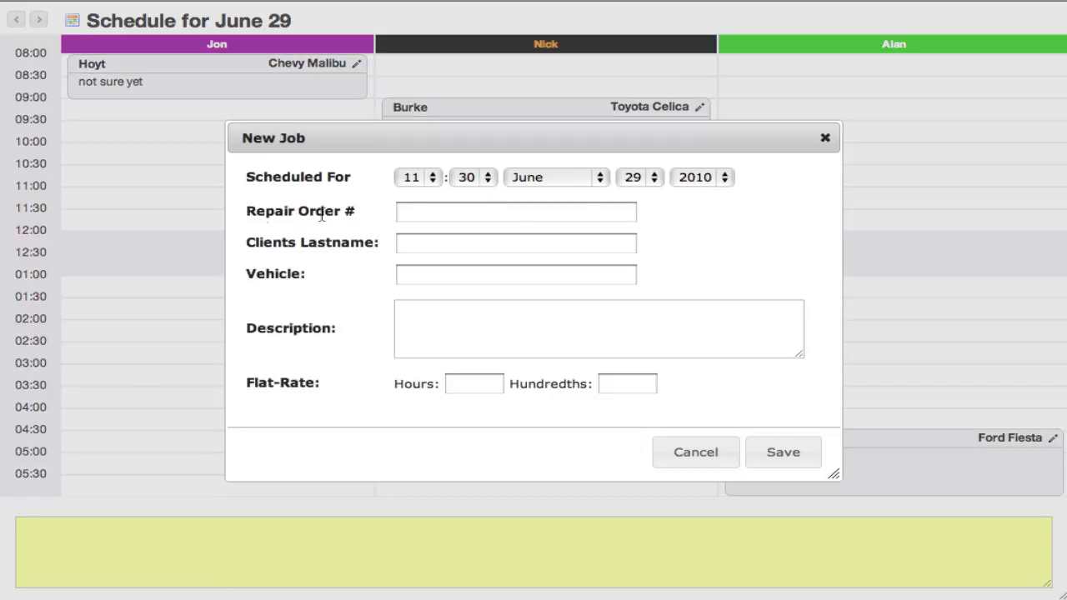
left_click(514, 222)
key("Tab")
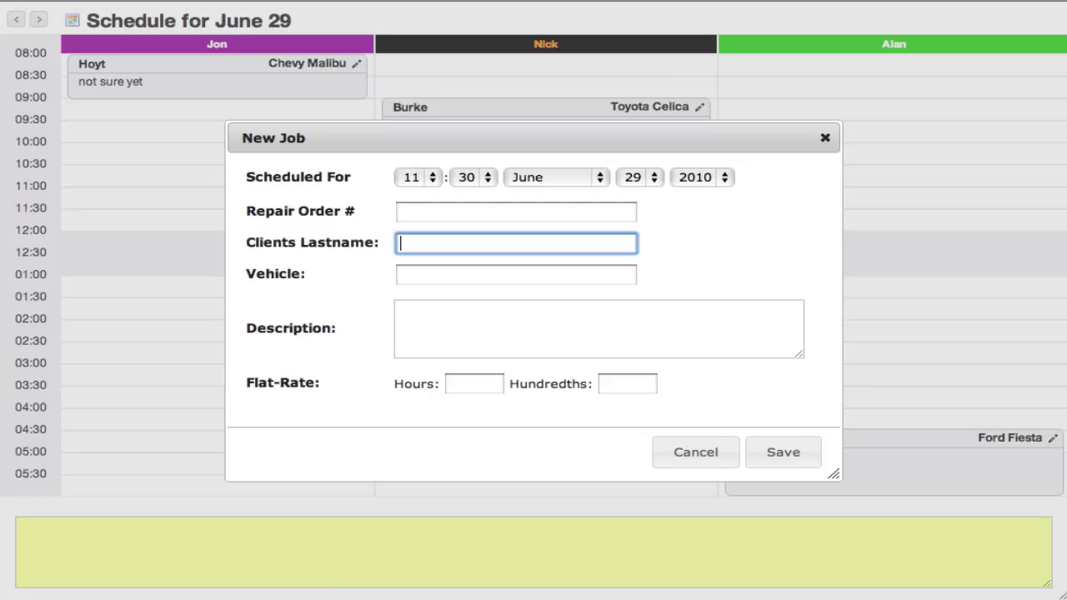
type("Cochran")
key("Tab")
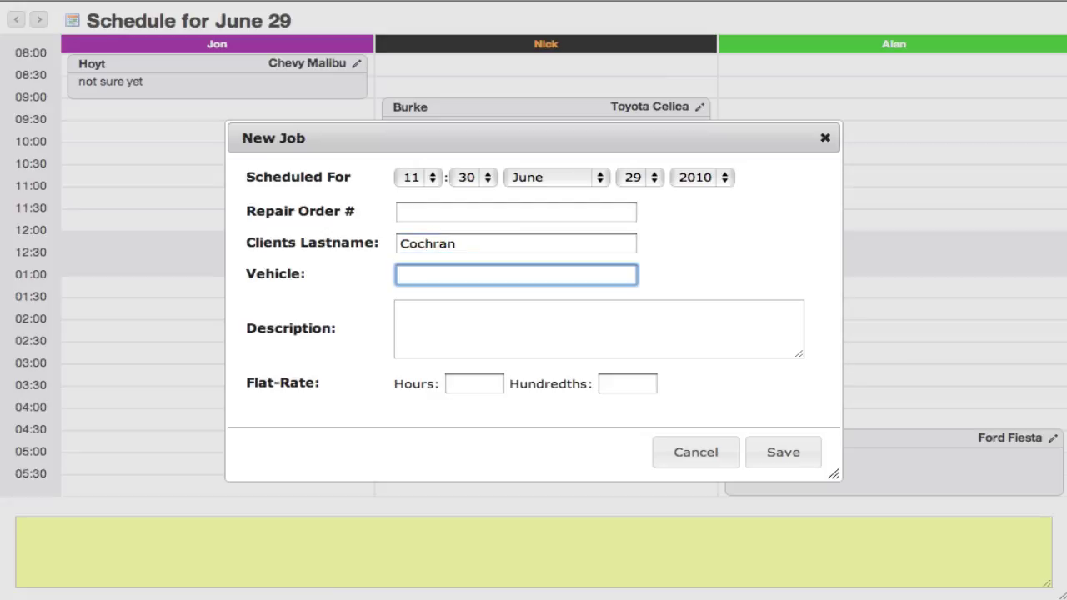
type("Dodge Ram")
Step: Describe the job as 'Diagnostics' with 1 flat-rate hour and save it
key("Tab")
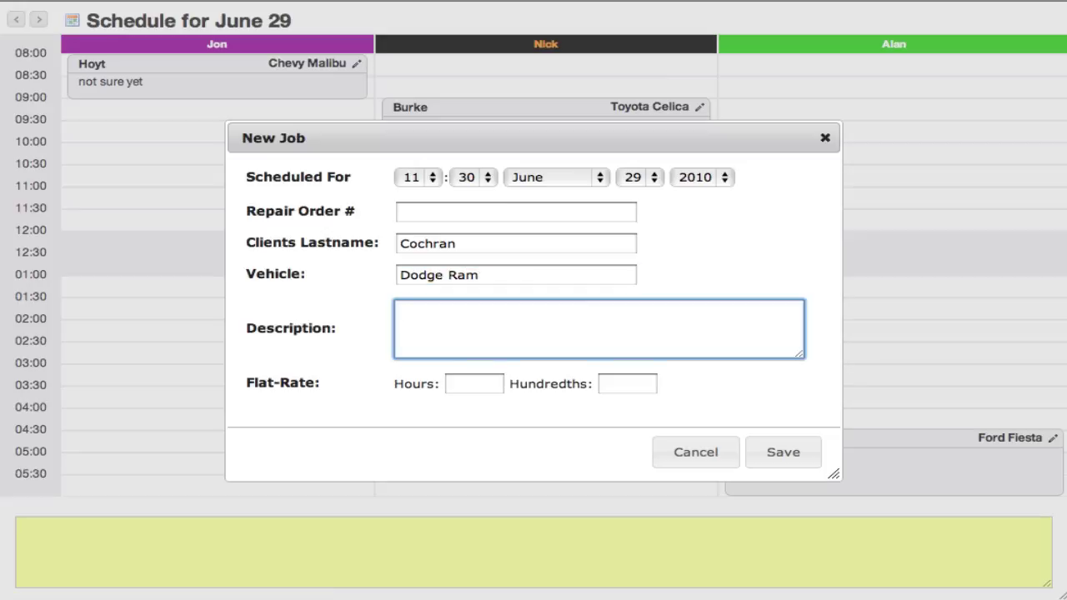
type("Diagnostics")
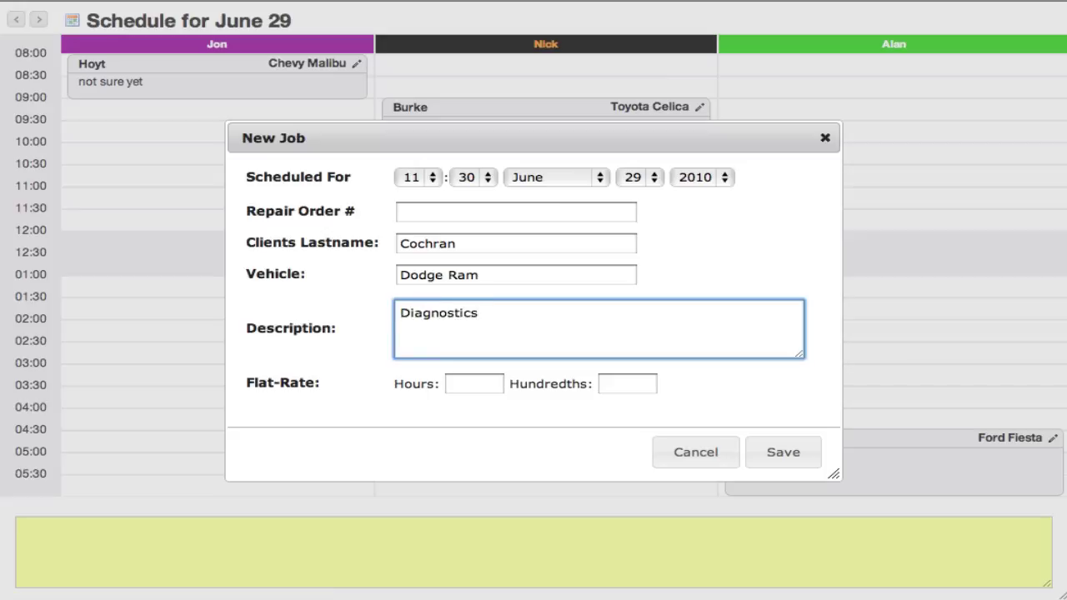
key("Tab")
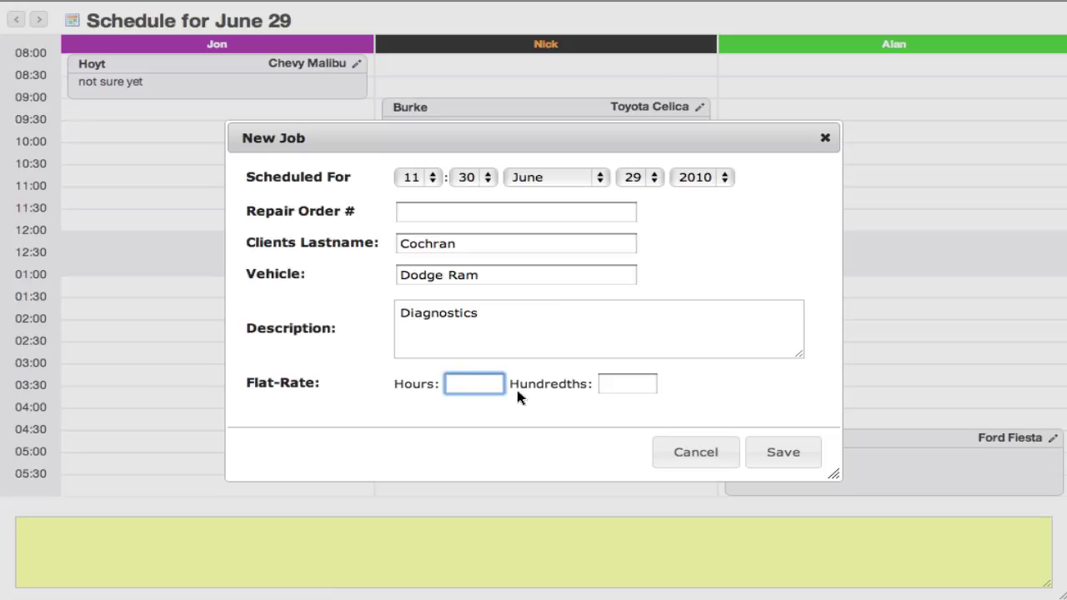
type("1")
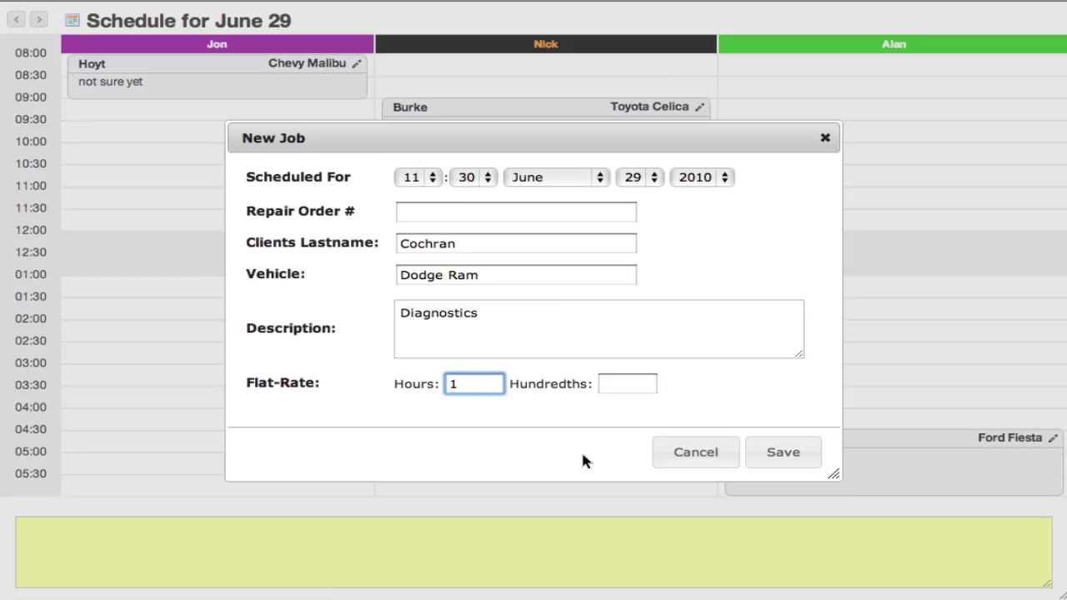
left_click(779, 458)
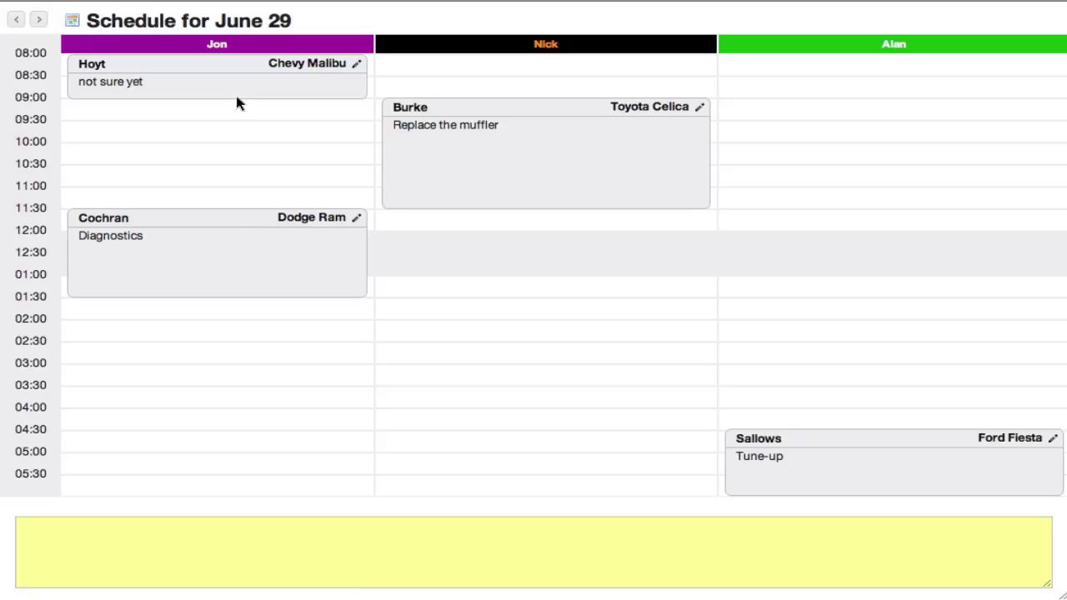
Step: Open the Dodge Ram job's edit form and fill in its Repair Order # field
left_click(263, 262)
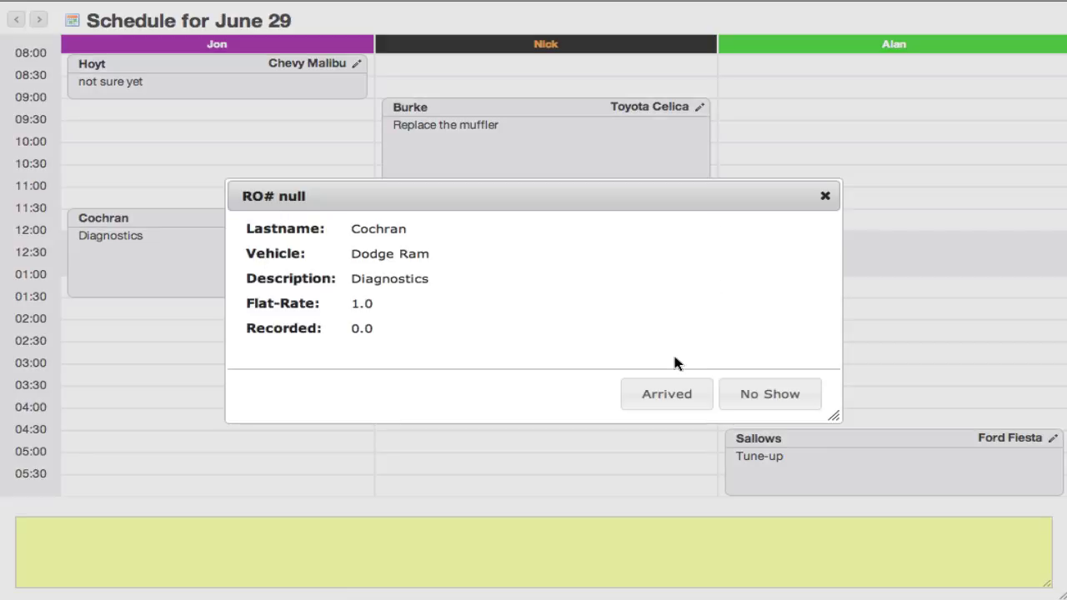
left_click(827, 197)
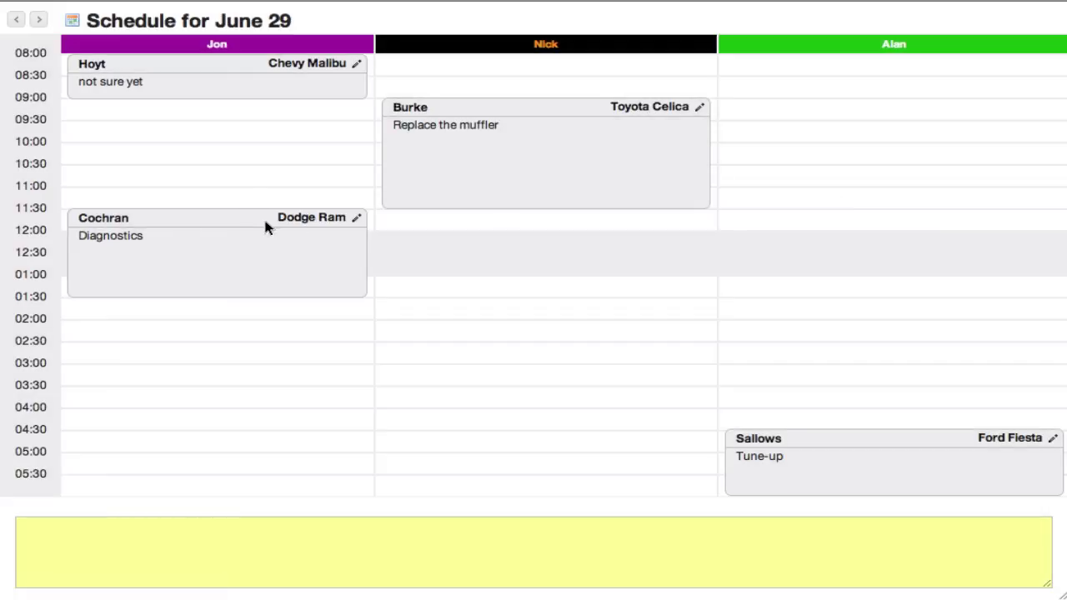
left_click(238, 227)
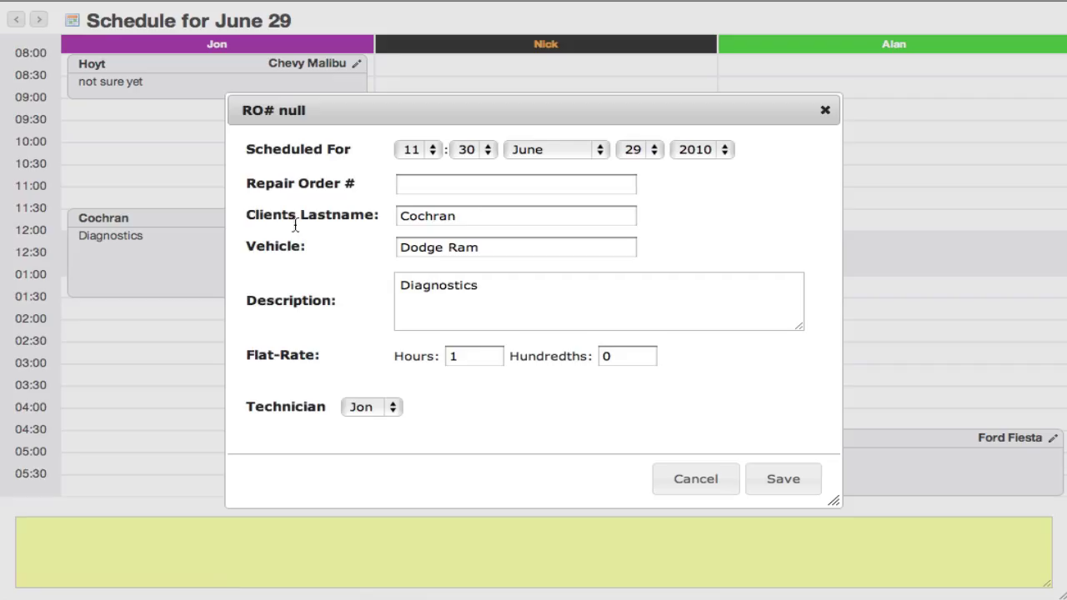
left_click(445, 193)
type("123")
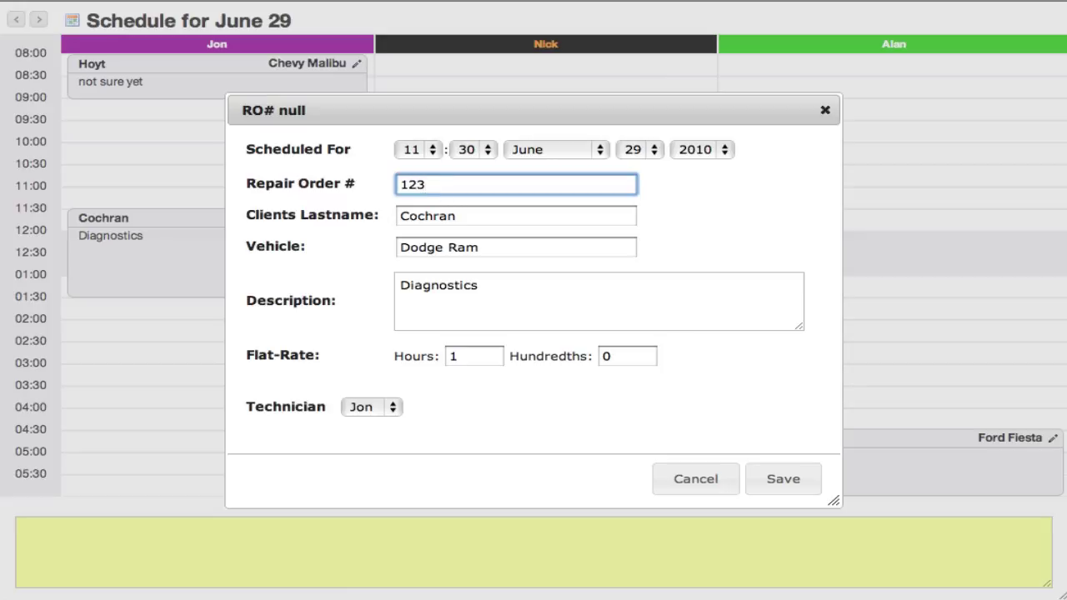
key("BackSpace")
key("BackSpace")
key("BackSpace")
type("4412")
Step: Save the repair order number and mark the Dodge Ram job as arrived
left_click(783, 479)
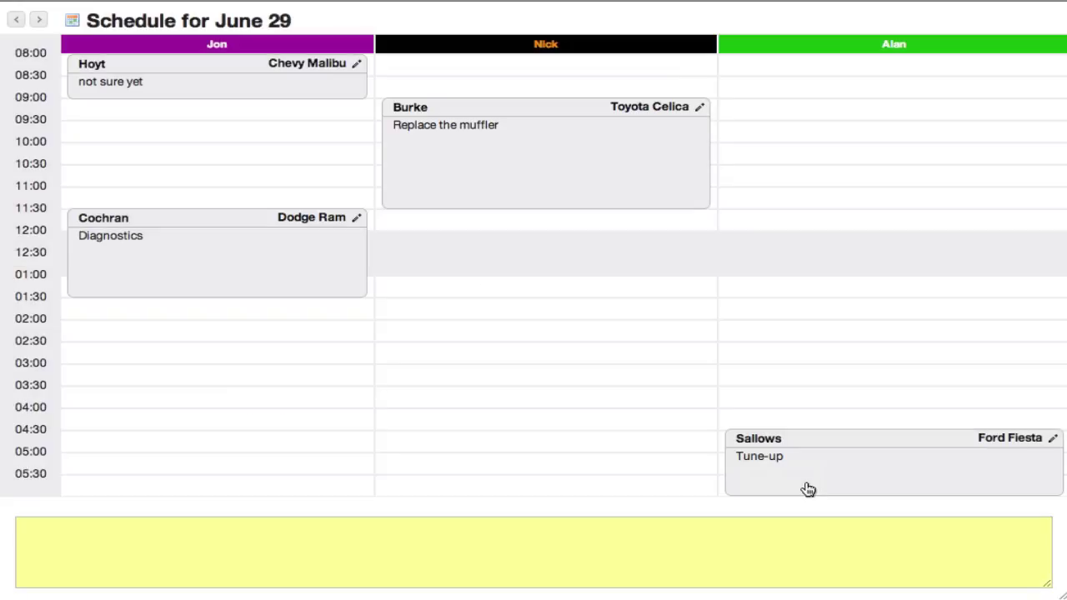
left_click(258, 257)
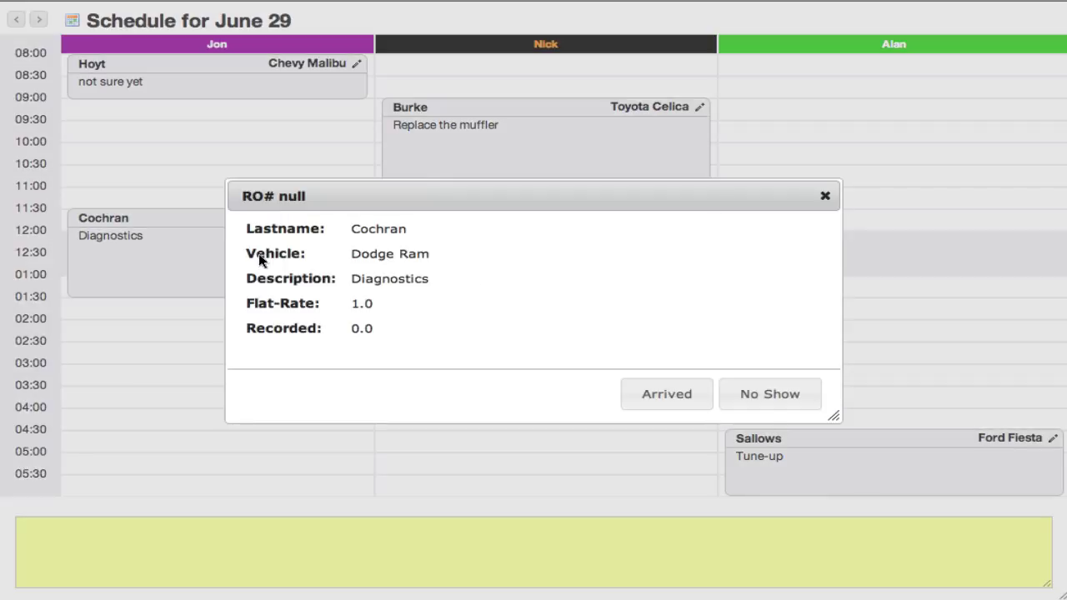
left_click(665, 398)
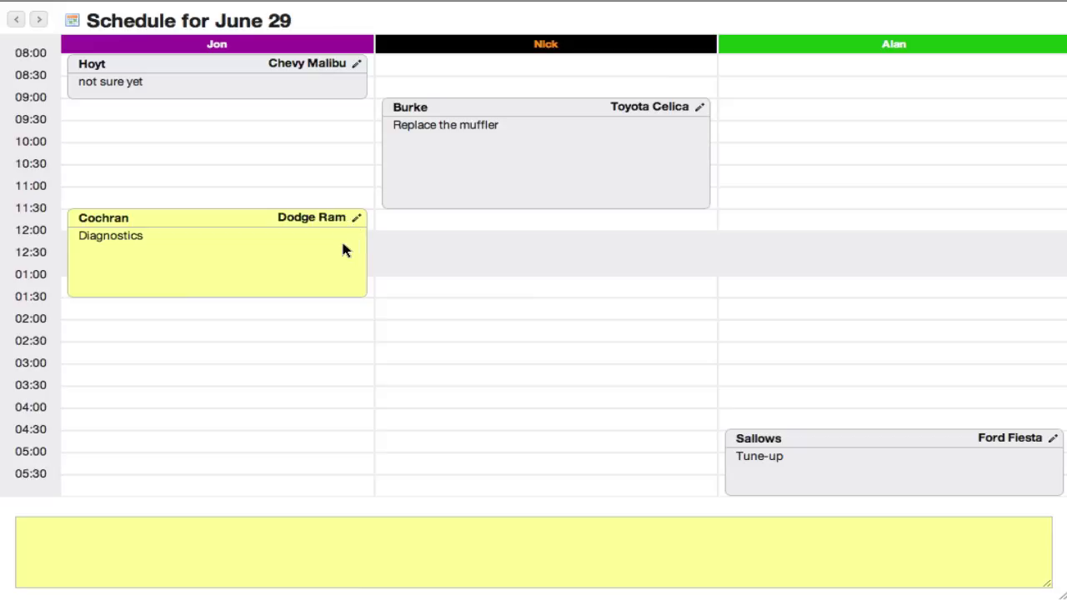
Step: Start the Dodge Ram job from the first technician's schedule, then return to the master schedule
left_click(215, 44)
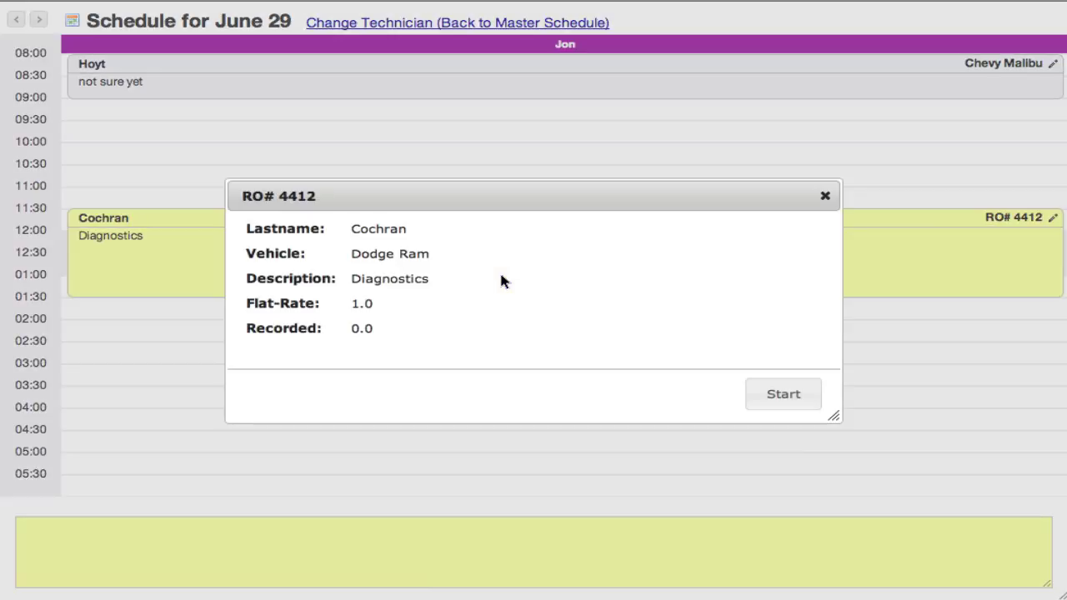
left_click(793, 402)
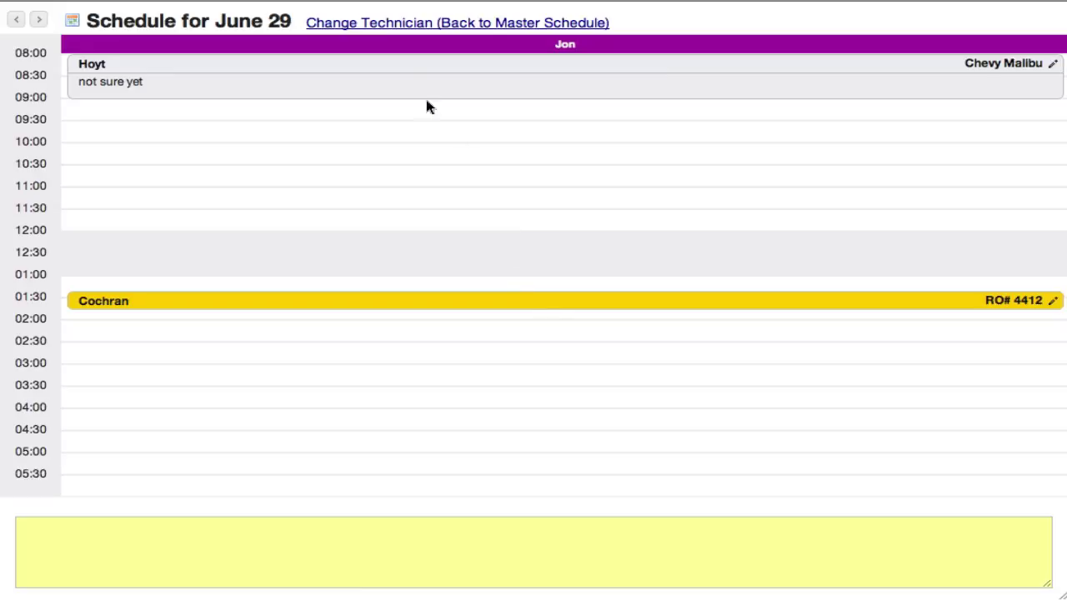
left_click(437, 25)
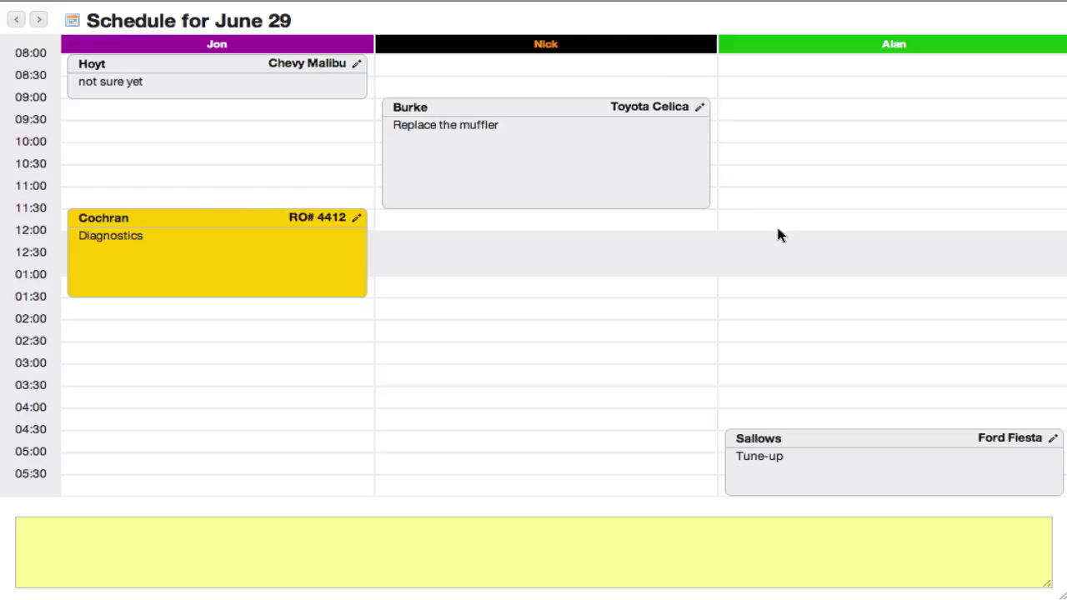
Step: Mark the Toyota Celica muffler job as arrived from the second technician's page
left_click(543, 52)
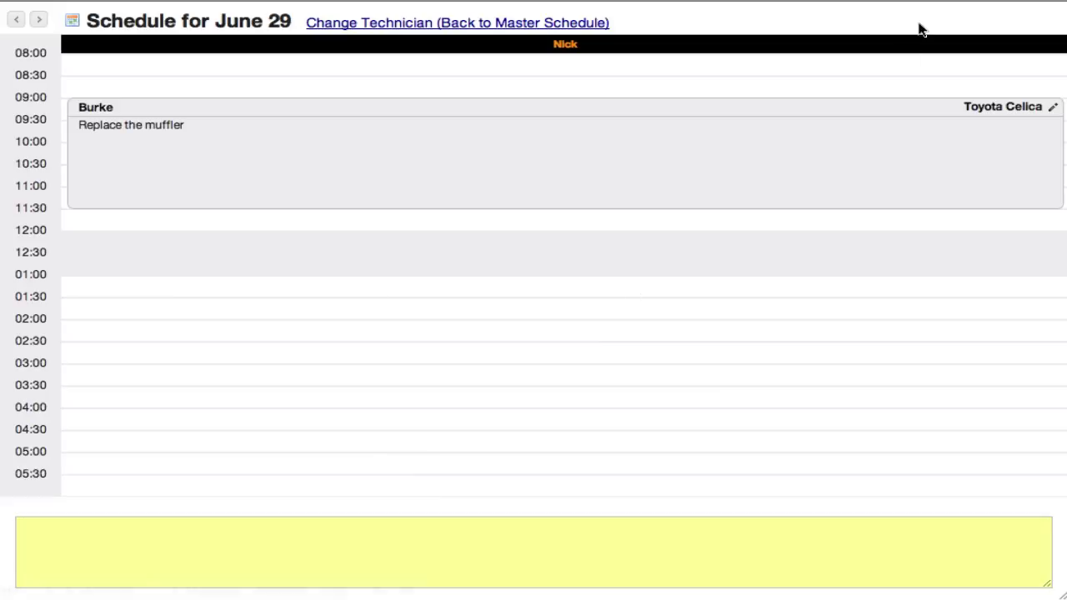
left_click(854, 198)
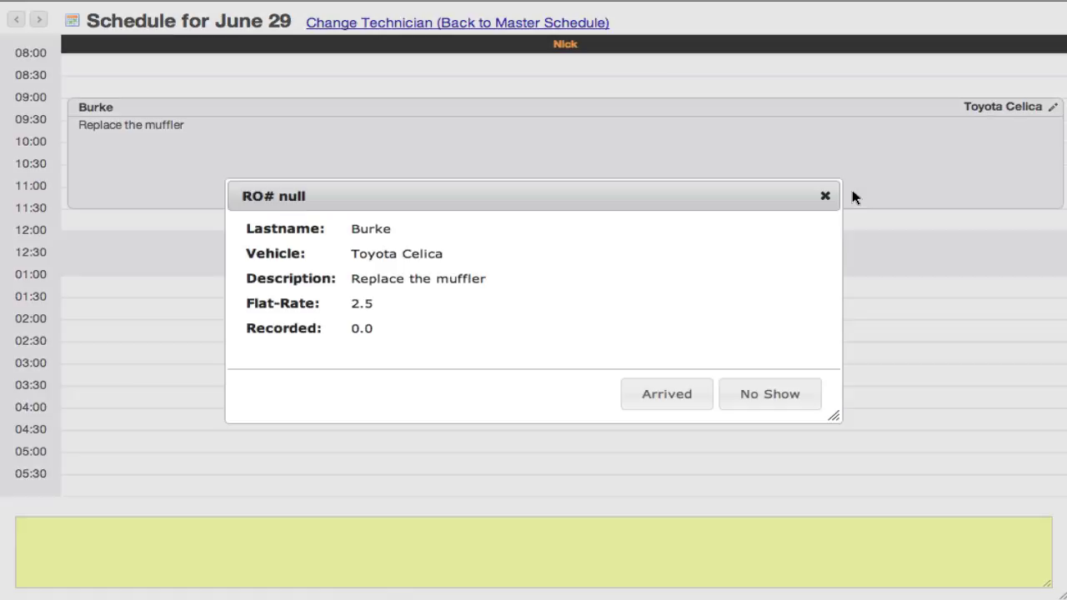
left_click(667, 394)
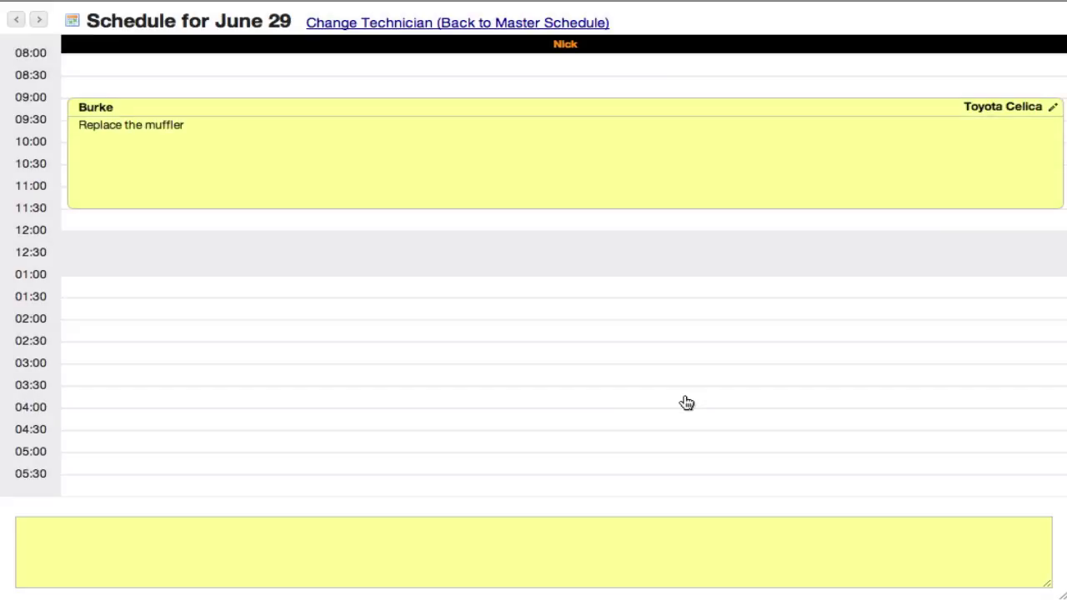
left_click(508, 23)
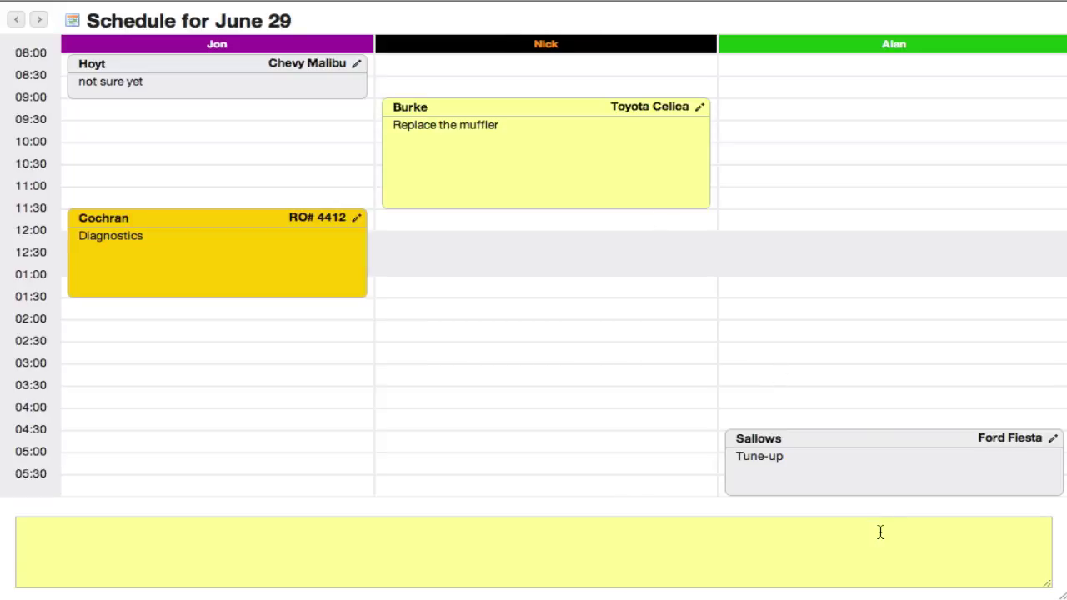
Step: Mark the Ford Fiesta tune-up as a no-show and open the second technician's schedule
left_click(896, 477)
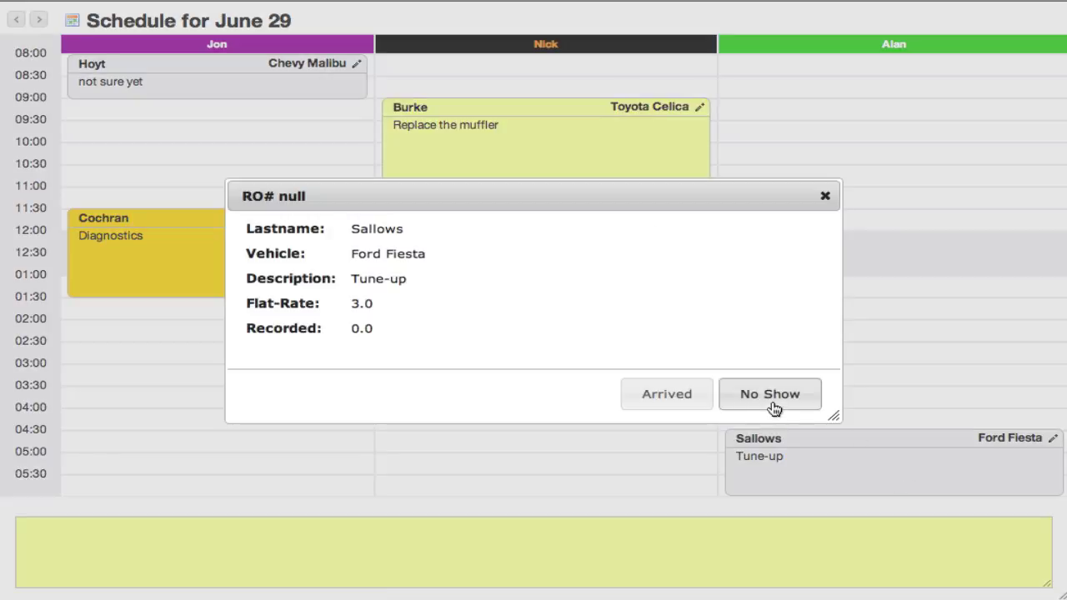
left_click(773, 408)
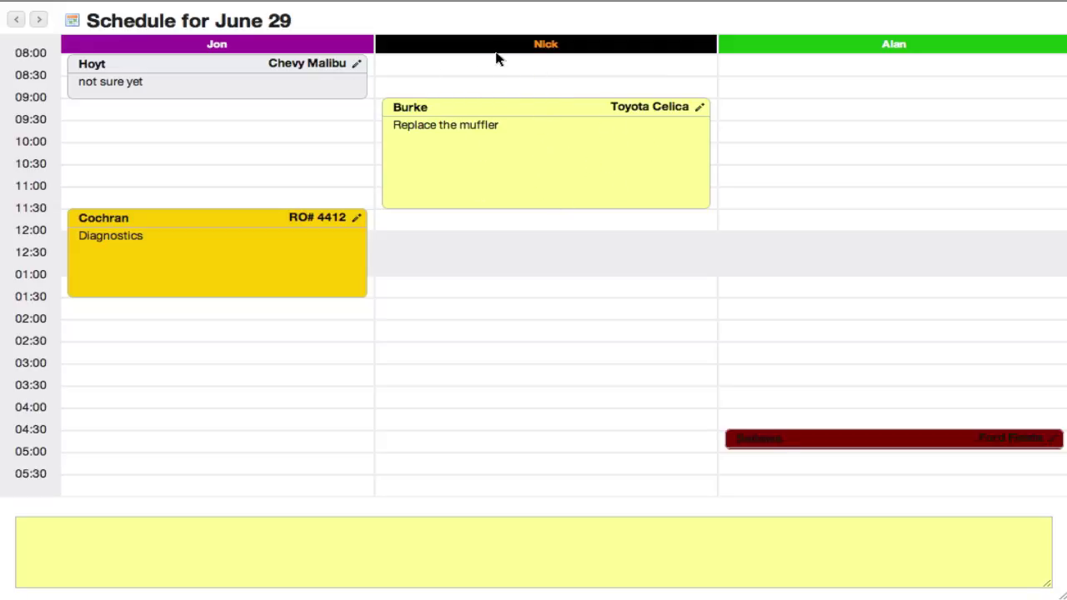
left_click(551, 48)
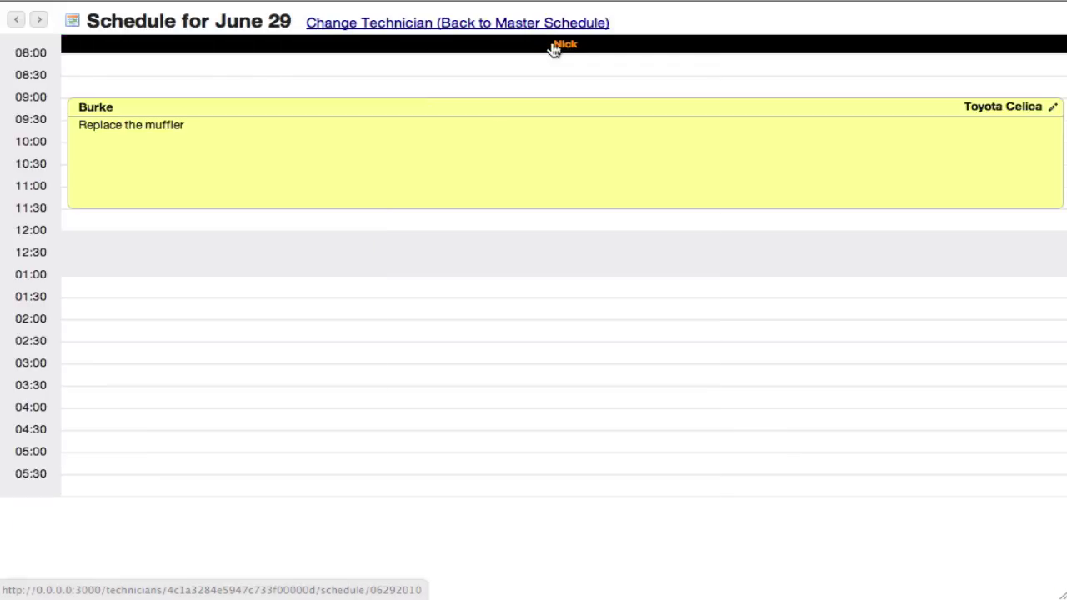
Step: Start work on the Toyota Celica muffler job and go back to the master schedule
left_click(651, 169)
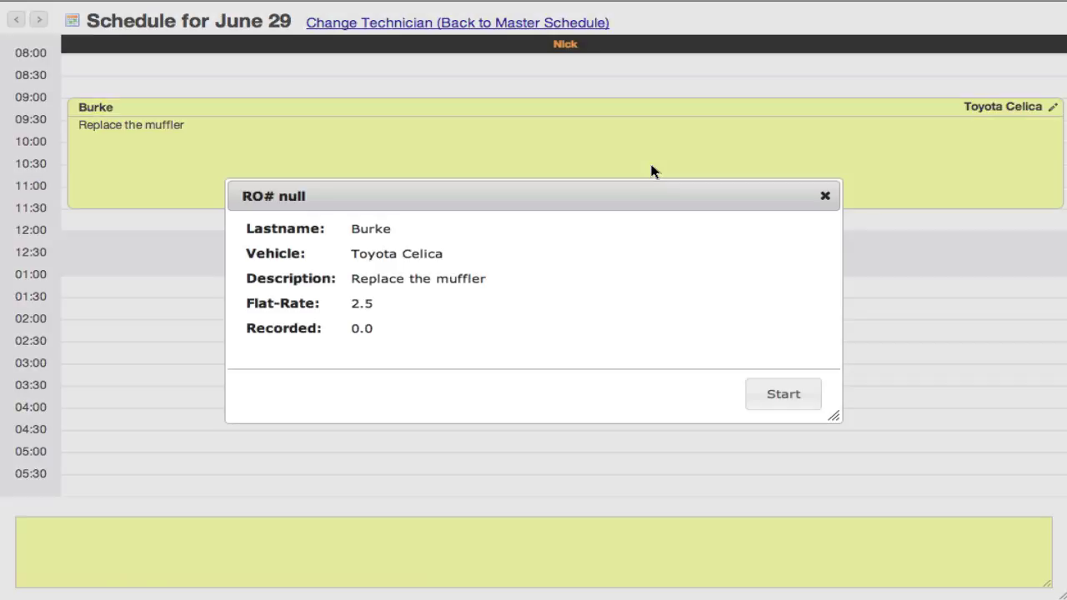
left_click(798, 393)
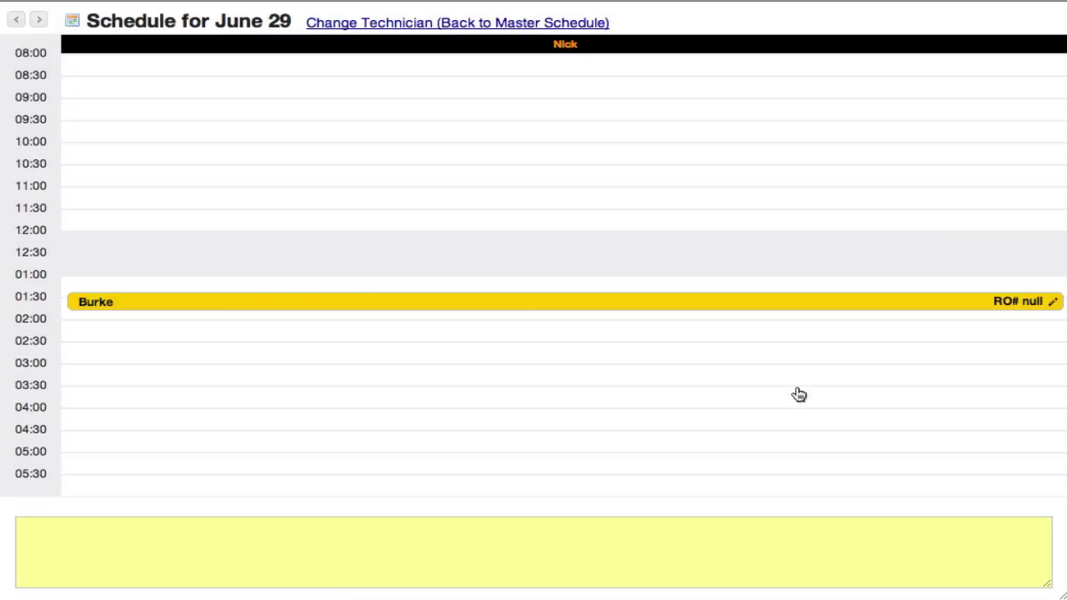
left_click(499, 28)
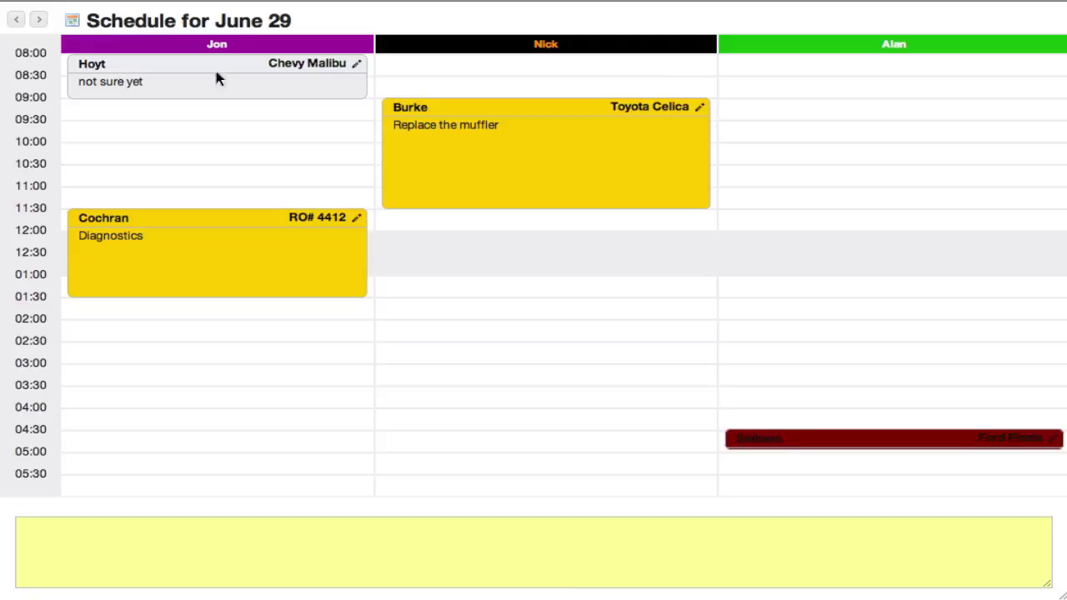
Step: Stop the Dodge Ram Diagnostics job, then mark it completed on the first technician's page
left_click(215, 43)
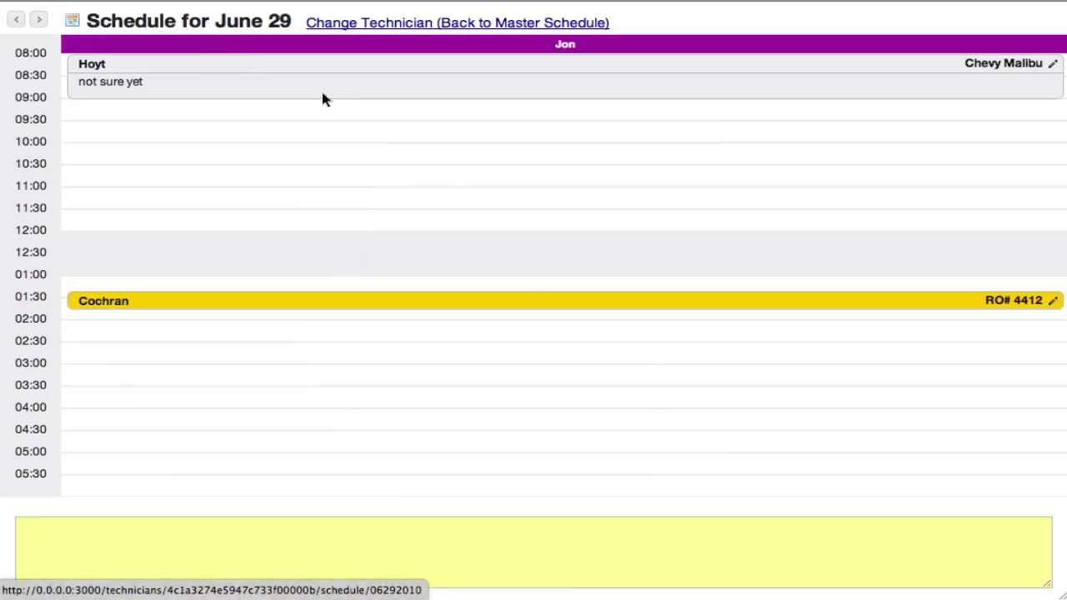
left_click(542, 305)
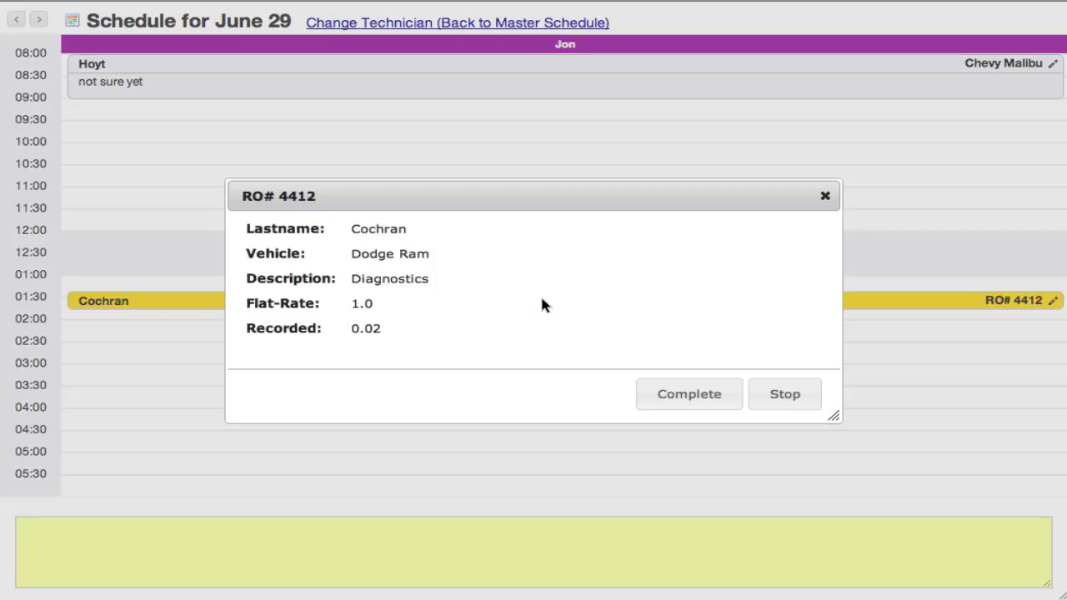
left_click(782, 395)
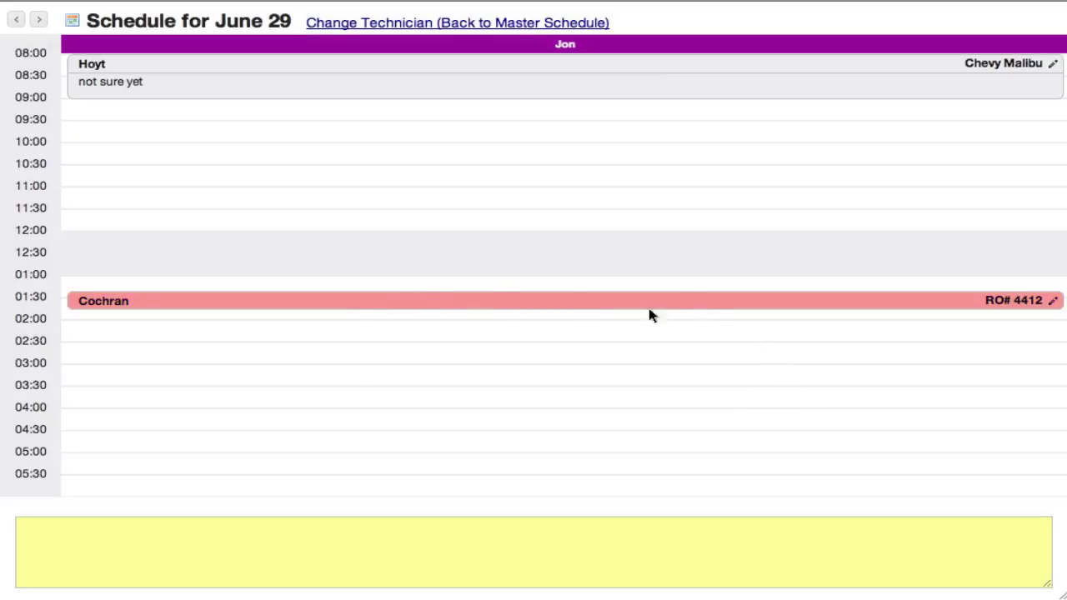
left_click(448, 22)
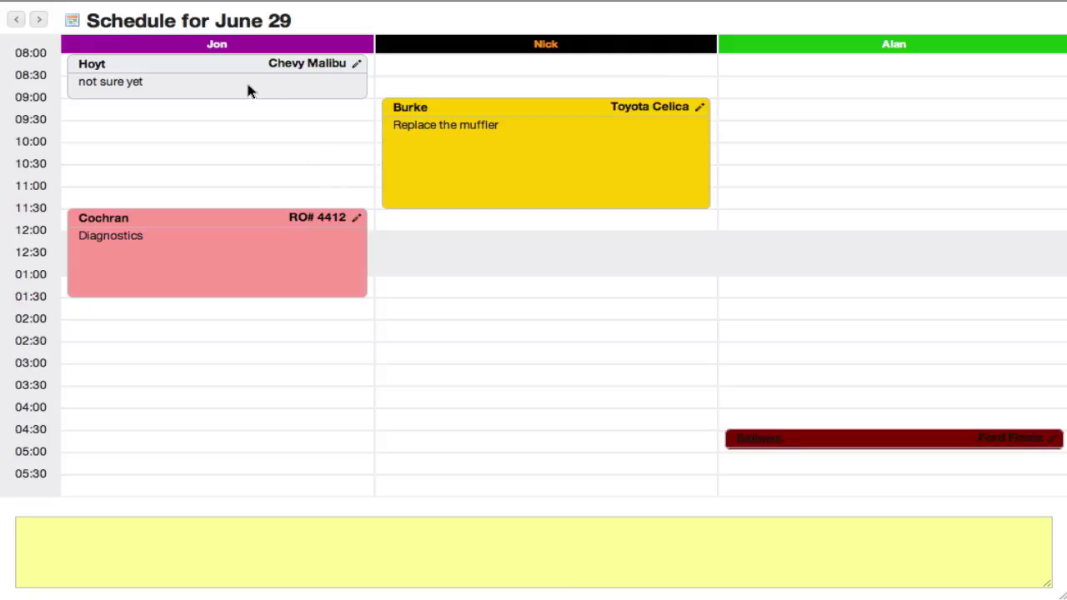
left_click(216, 43)
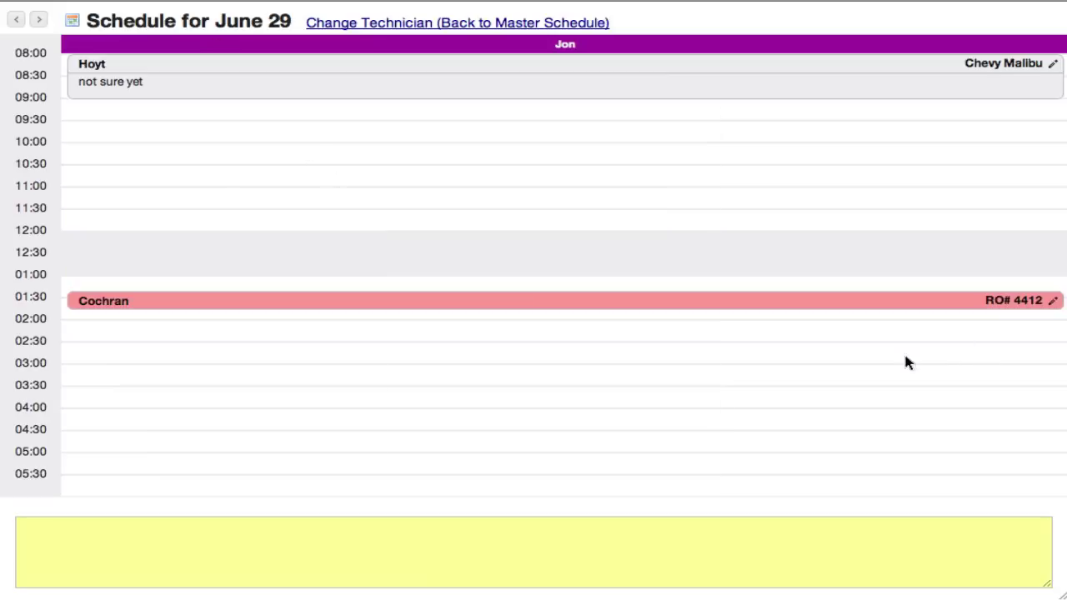
left_click(896, 306)
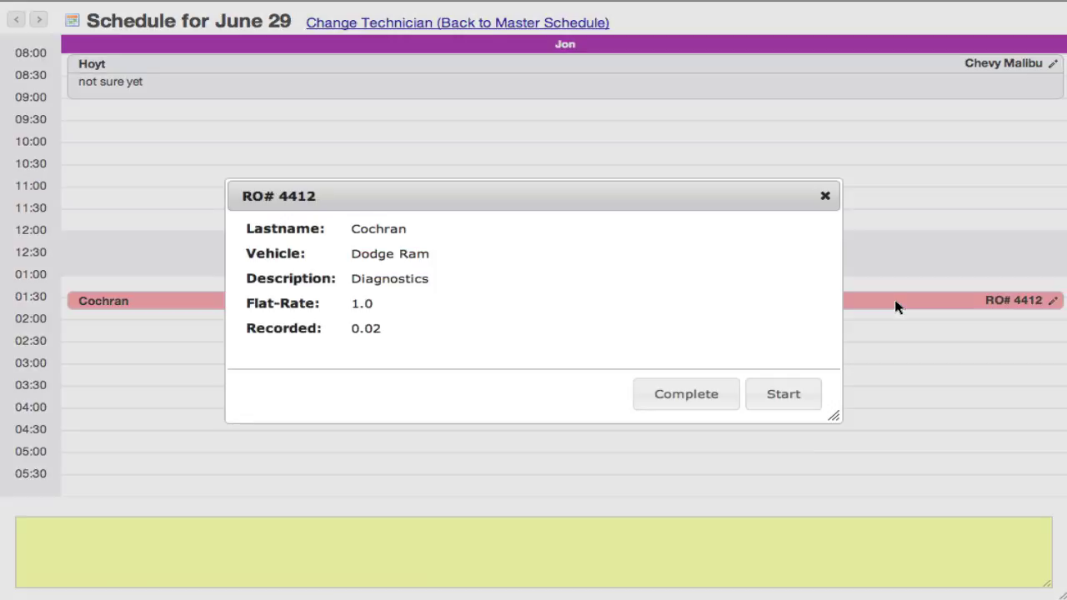
left_click(685, 394)
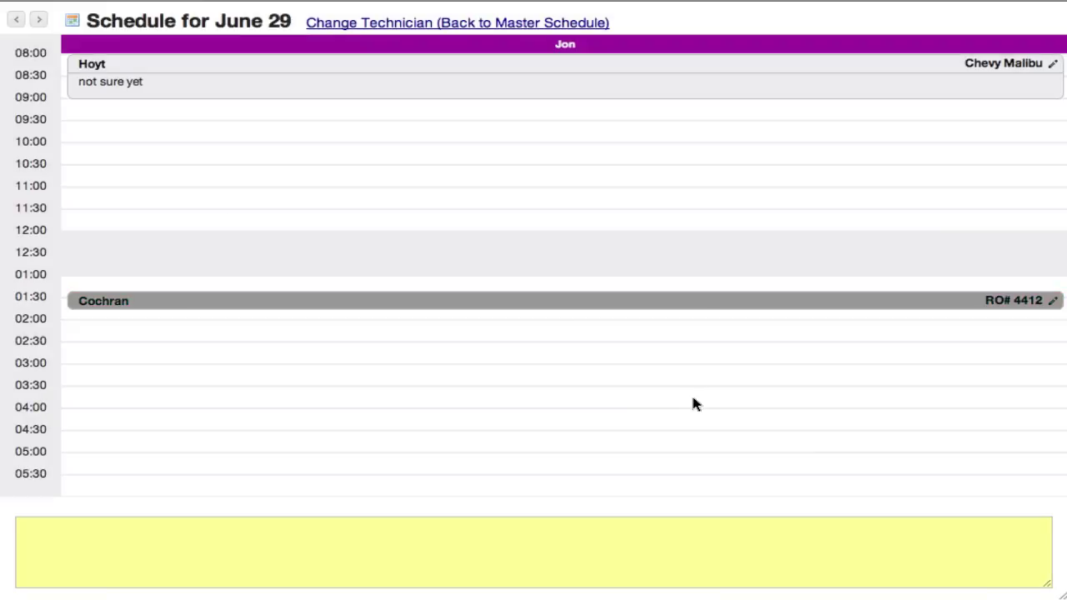
left_click(404, 25)
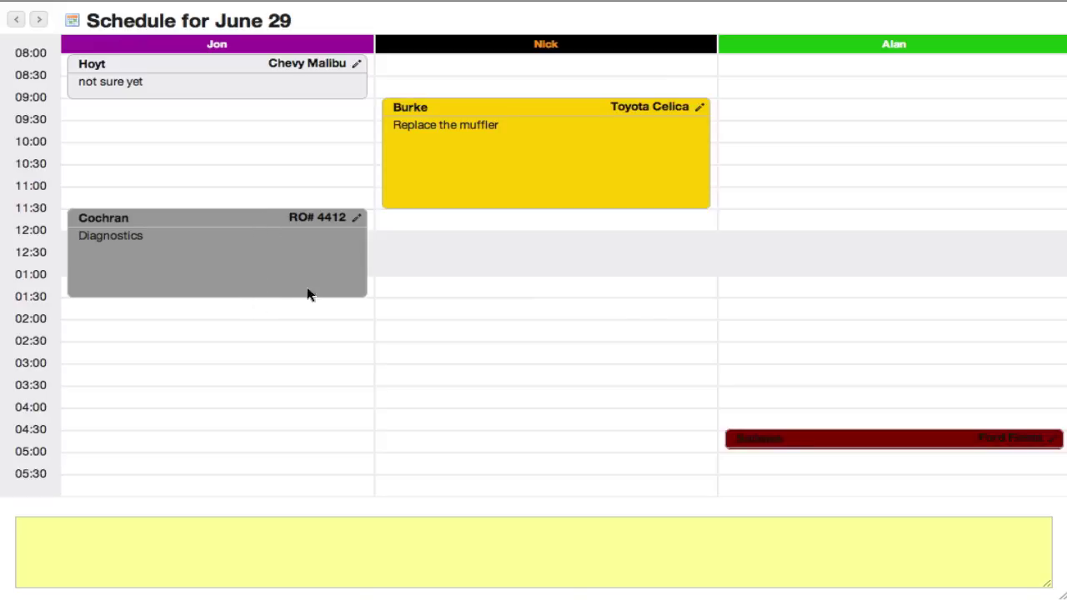
Step: Write a three-line note: one client may no-show, another's car is low priority, 'Have a nice day everyone!'
left_click(408, 539)
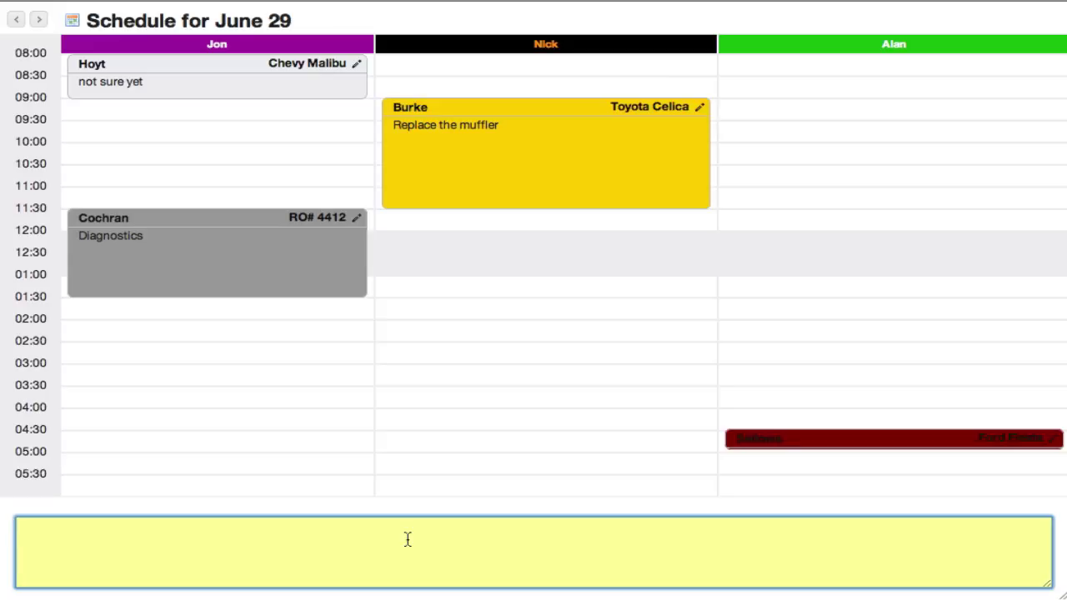
type("Sallows may be a no show")
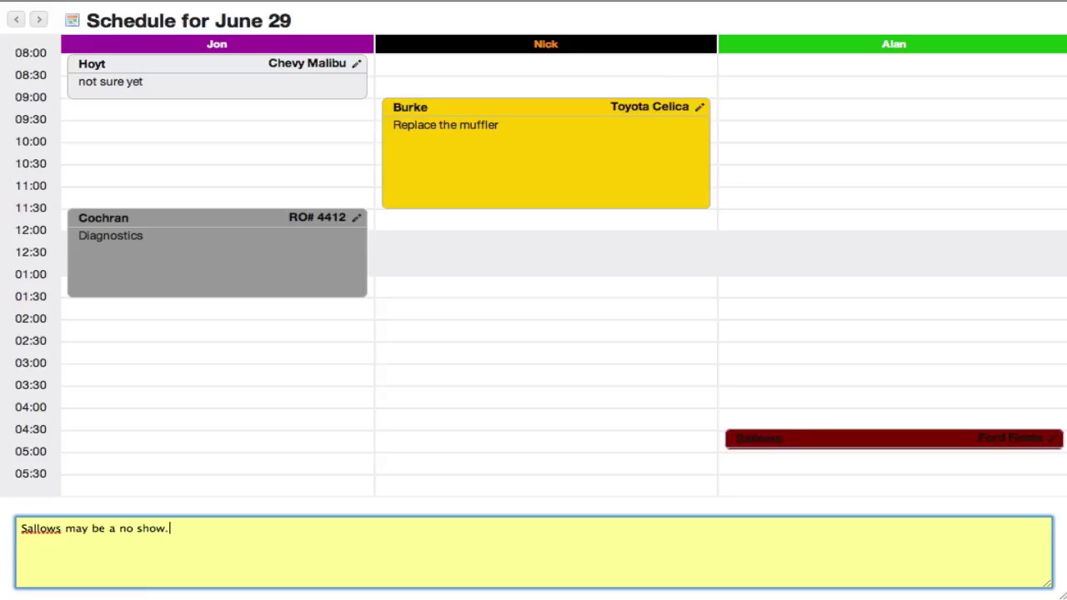
type(".")
key("Return")
type("The Hoyt car is a low prop")
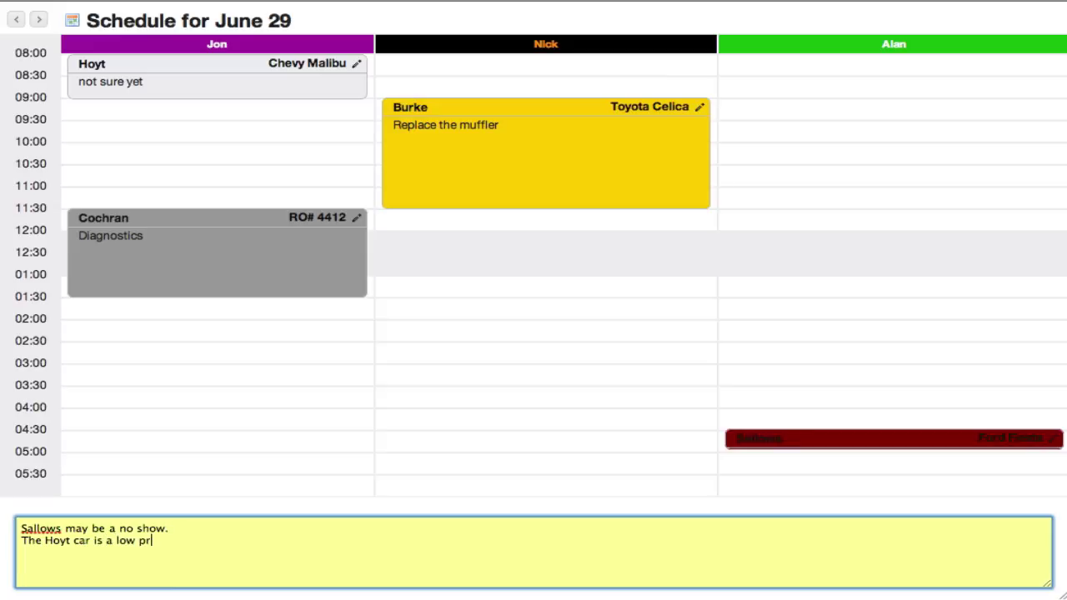
key("BackSpace")
key("BackSpace")
type("iority when it shows up.")
key("Return")
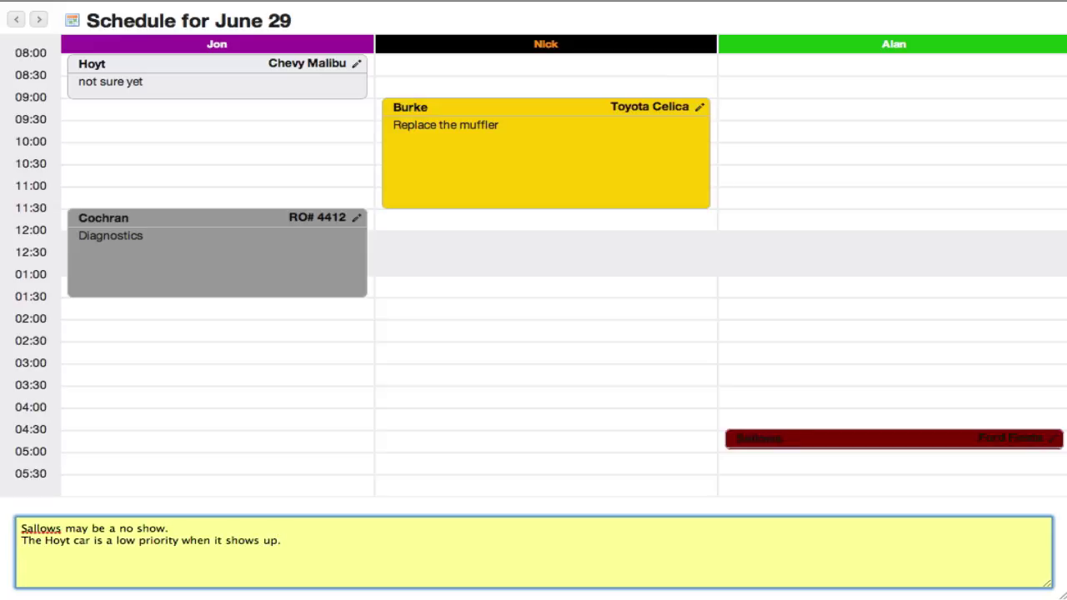
type("Have a nice day everyone!")
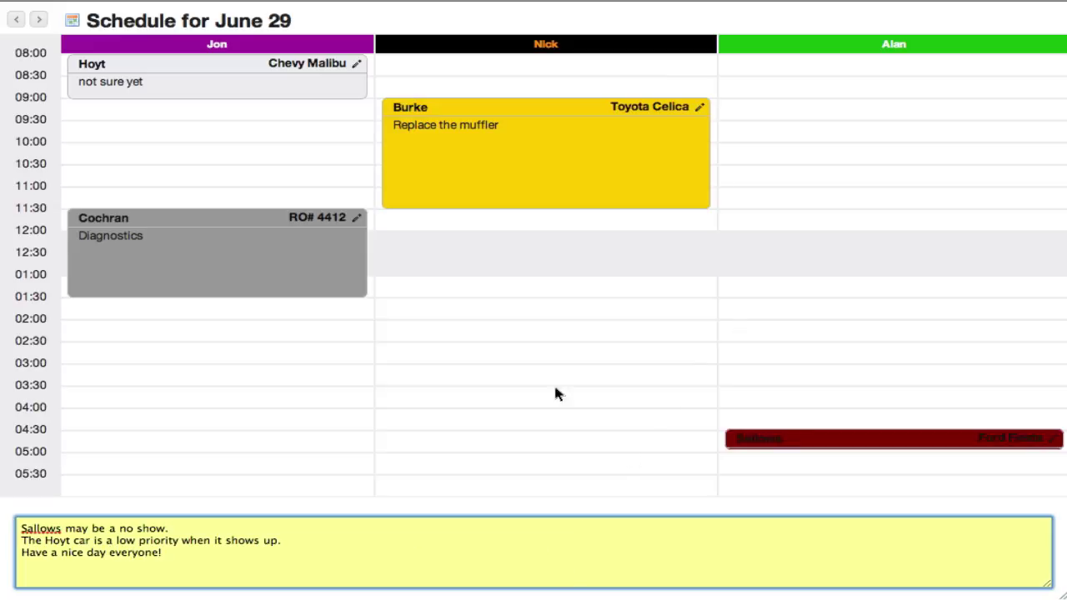
left_click(39, 21)
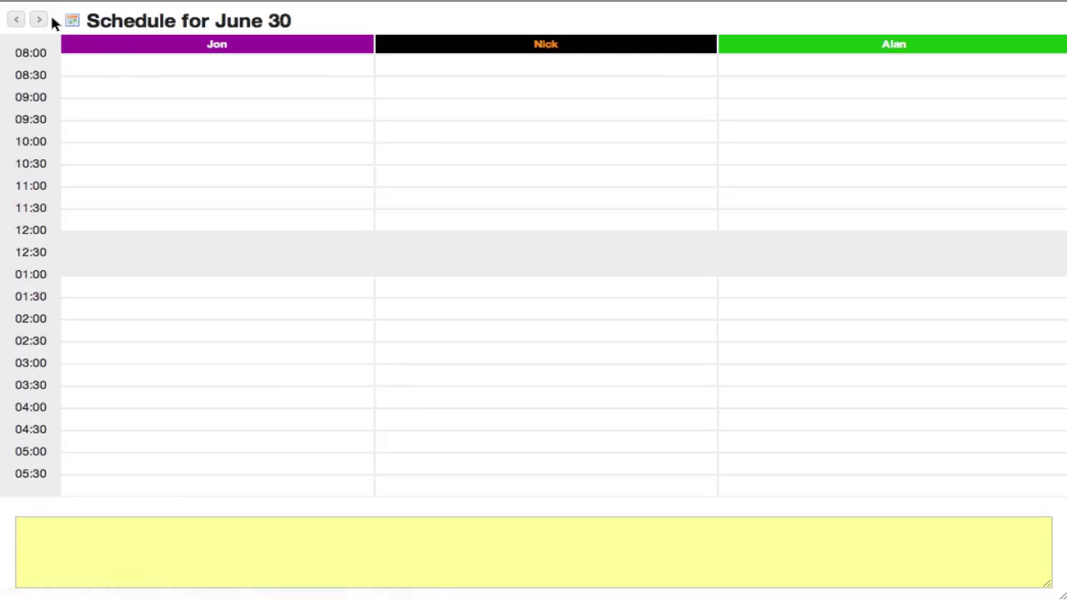
left_click(15, 22)
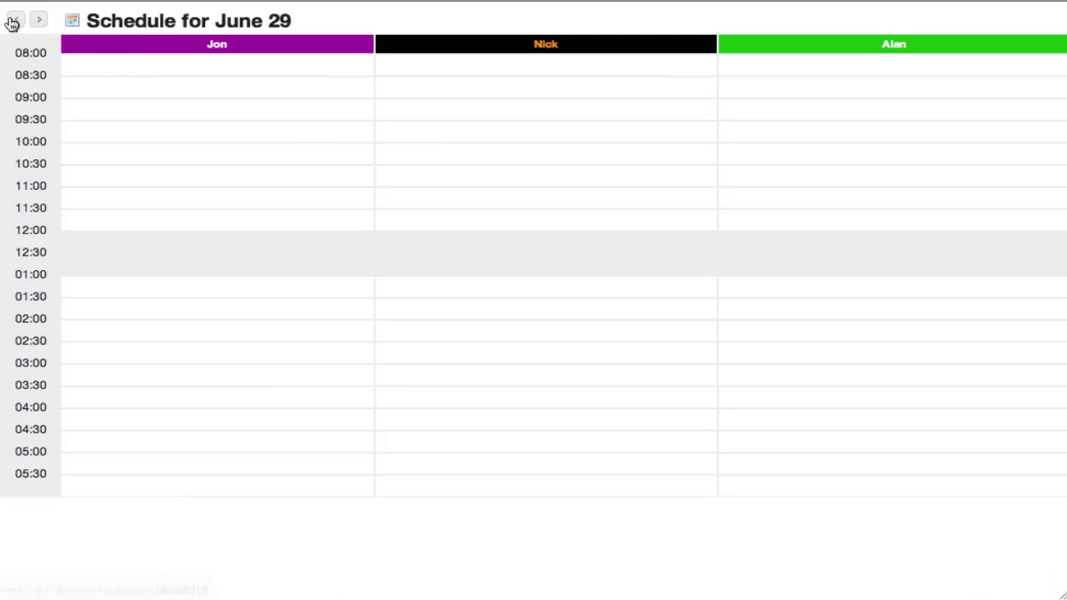
left_click(218, 47)
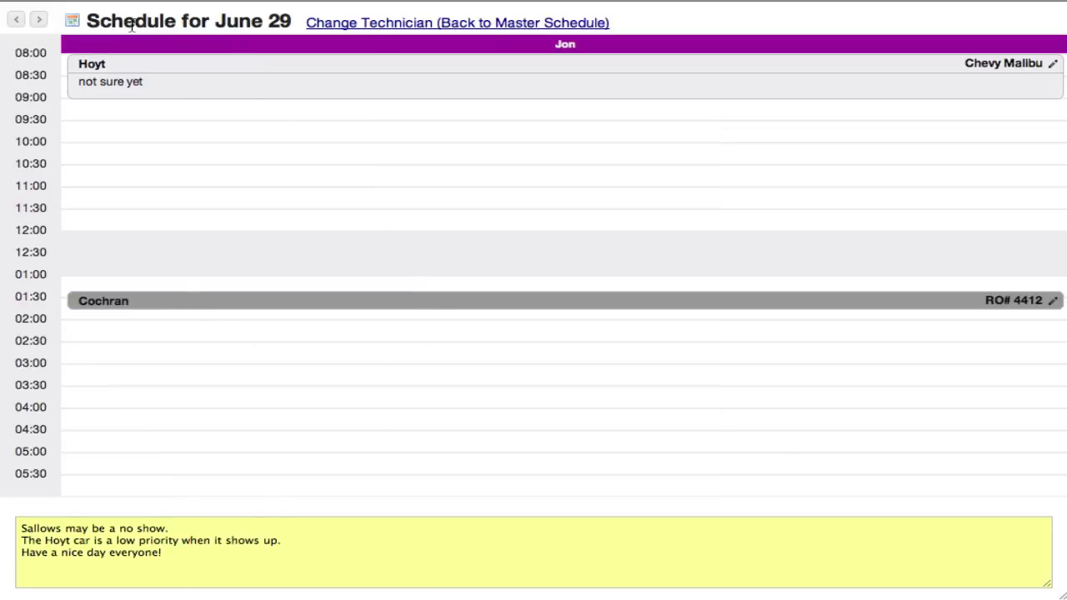
left_click(17, 20)
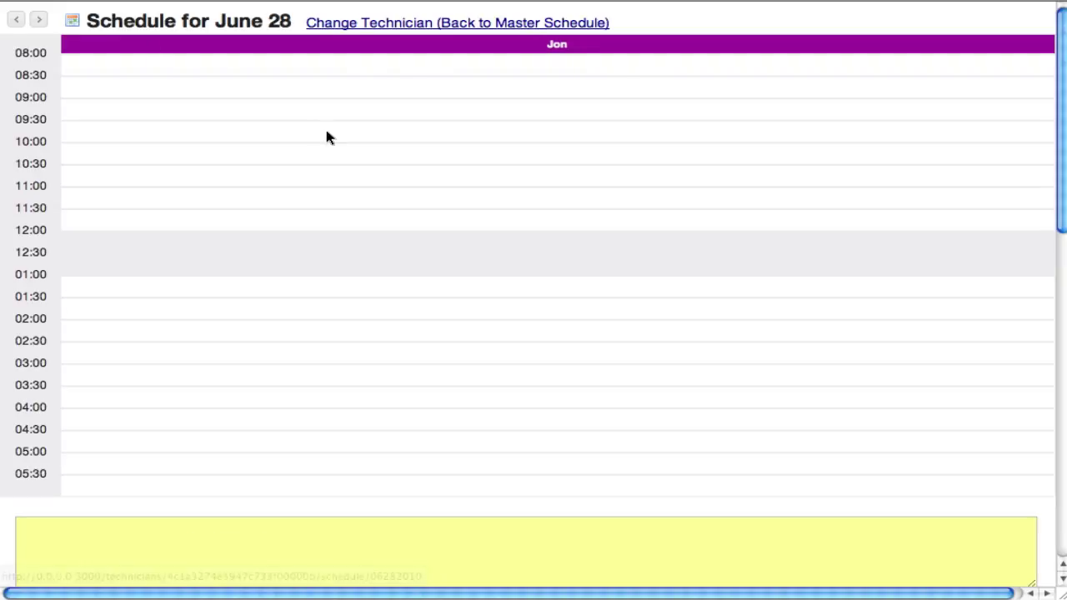
left_click(387, 28)
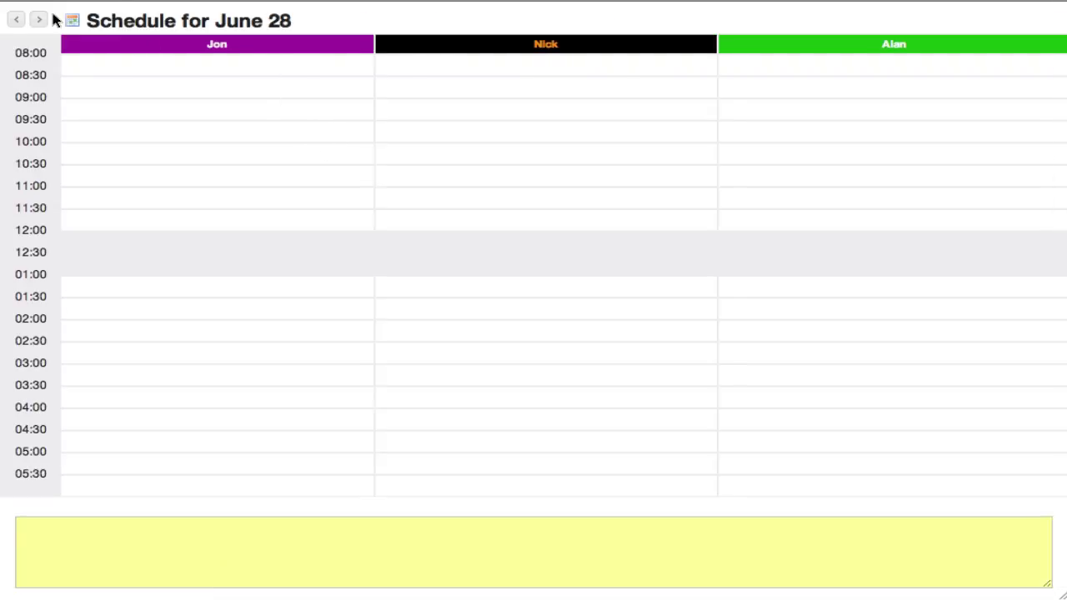
left_click(38, 19)
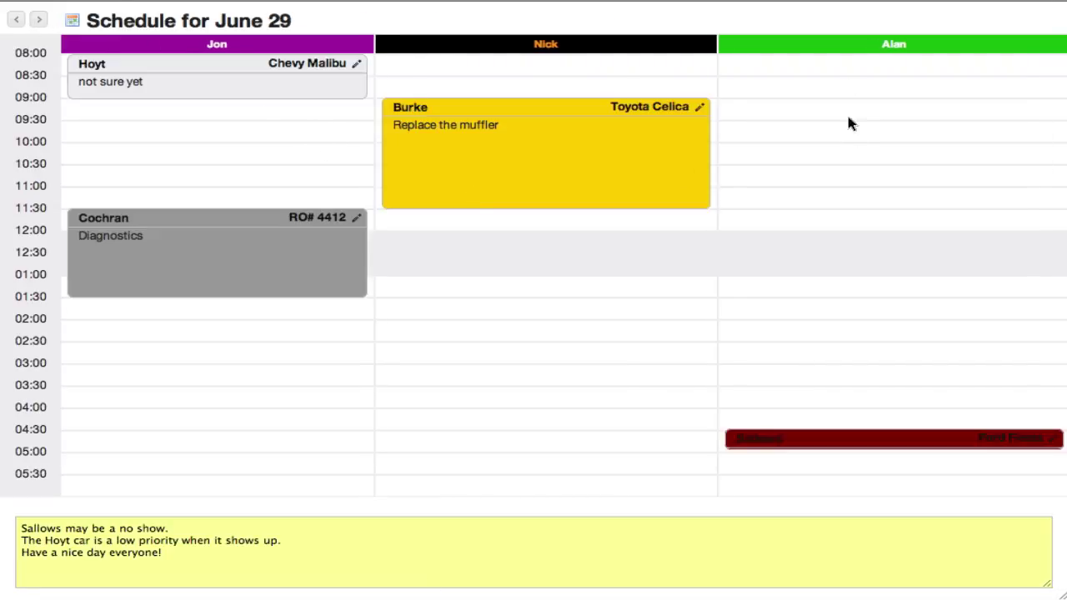
left_click(810, 0)
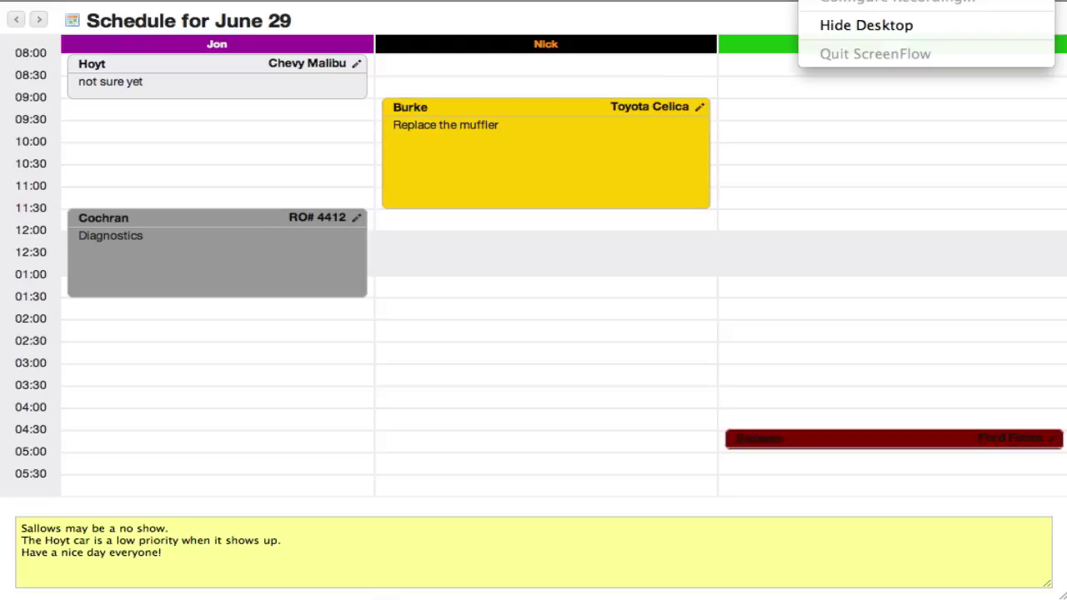